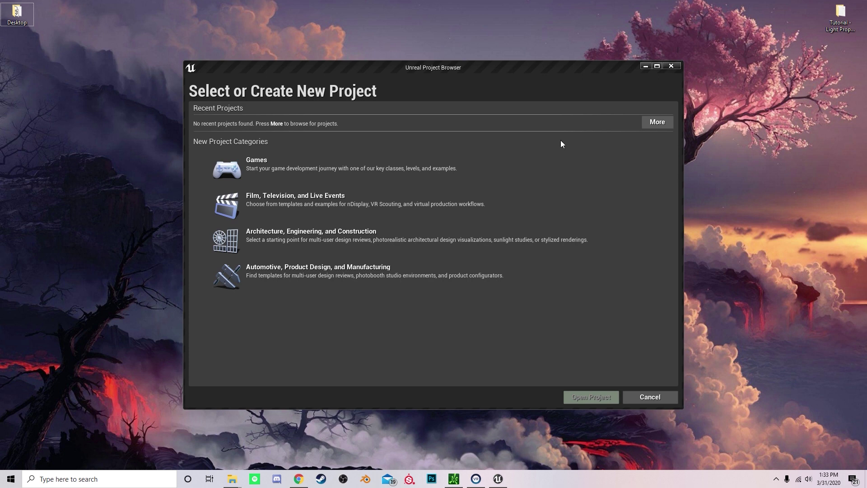
- Start a new project in the Games category from the Blank template
{"action": "left_click", "coordinate": [467, 167]}
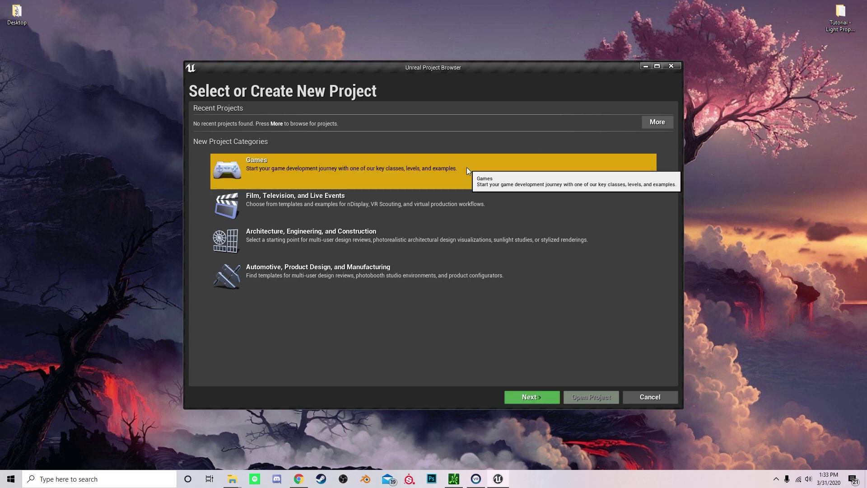
{"action": "left_click", "coordinate": [522, 397]}
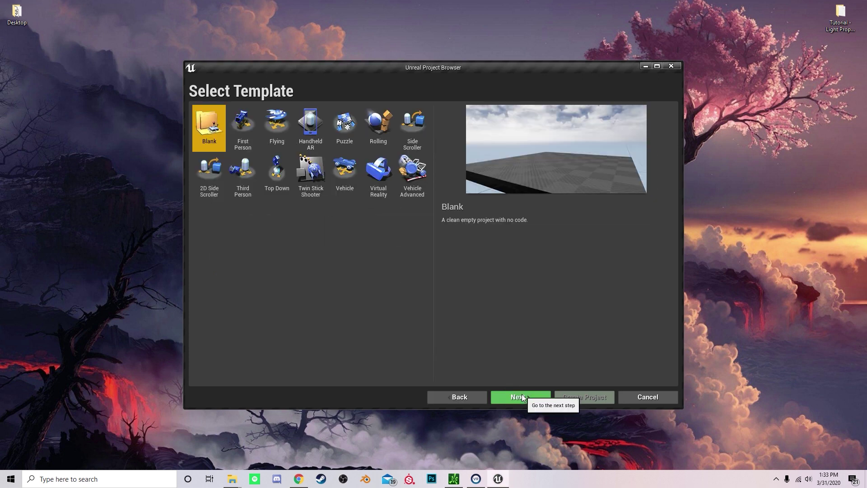
{"action": "left_click", "coordinate": [522, 397]}
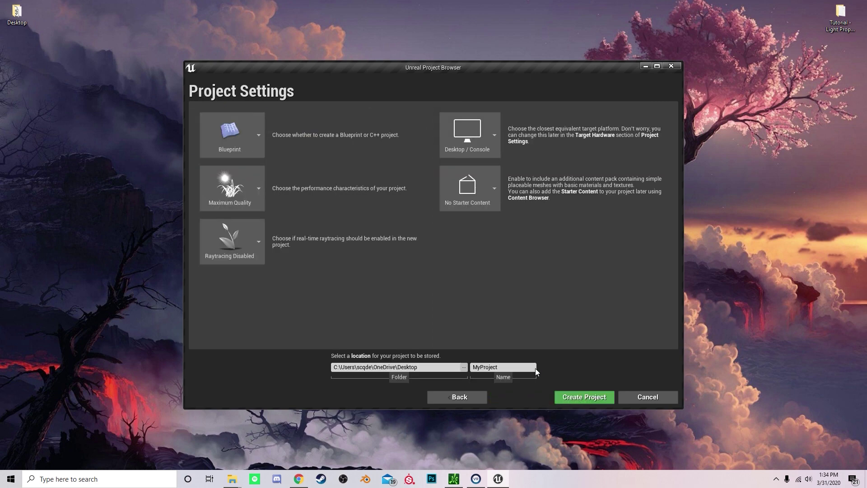
- Store the project in the Tutorial - Light Propagation desktop folder, name it LightTutorial and create it
{"action": "left_click", "coordinate": [463, 366]}
{"action": "left_click", "coordinate": [354, 157]}
{"action": "left_click", "coordinate": [534, 293]}
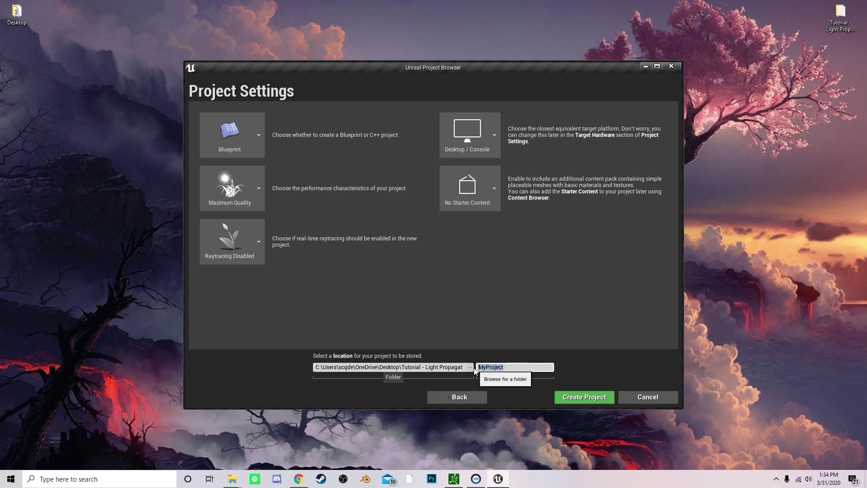
{"action": "type", "text": "Light P"}
{"action": "key", "text": "BackSpace"}
{"action": "key", "text": "BackSpace"}
{"action": "type", "text": "Tutorial"}
{"action": "left_click", "coordinate": [589, 402]}
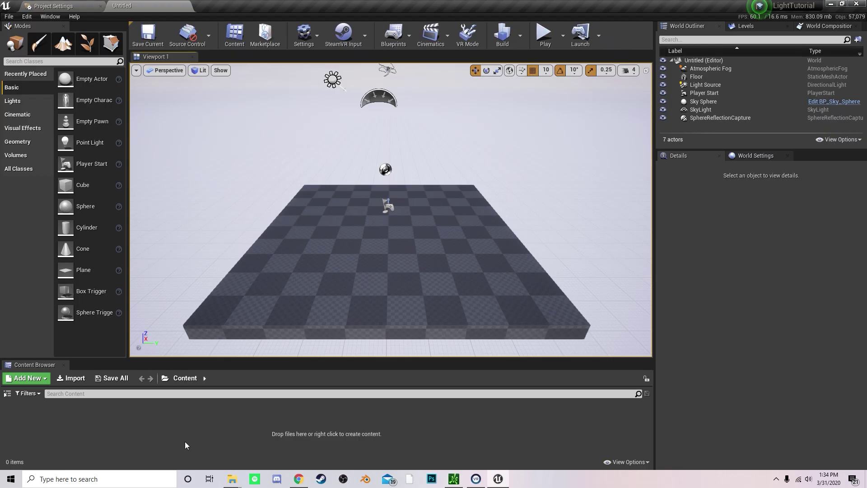
- Create a level named Map in the Content folder and open it, saving it when asked
{"action": "right_click", "coordinate": [185, 433]}
{"action": "left_click", "coordinate": [212, 234]}
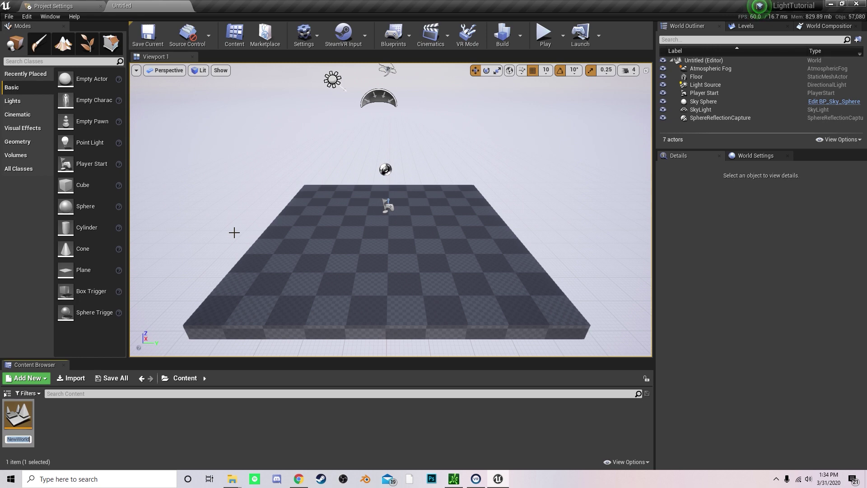
{"action": "type", "text": "Map"}
{"action": "key", "text": "Return"}
{"action": "double_click", "coordinate": [13, 414]}
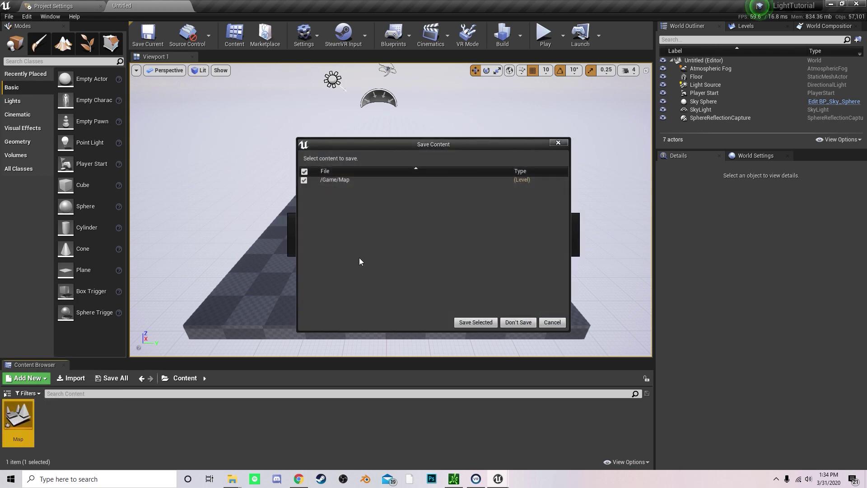
{"action": "left_click", "coordinate": [473, 321]}
- Place a Movable directional light in the level at location X 0, Y 0, Z 140
{"action": "left_click", "coordinate": [18, 101]}
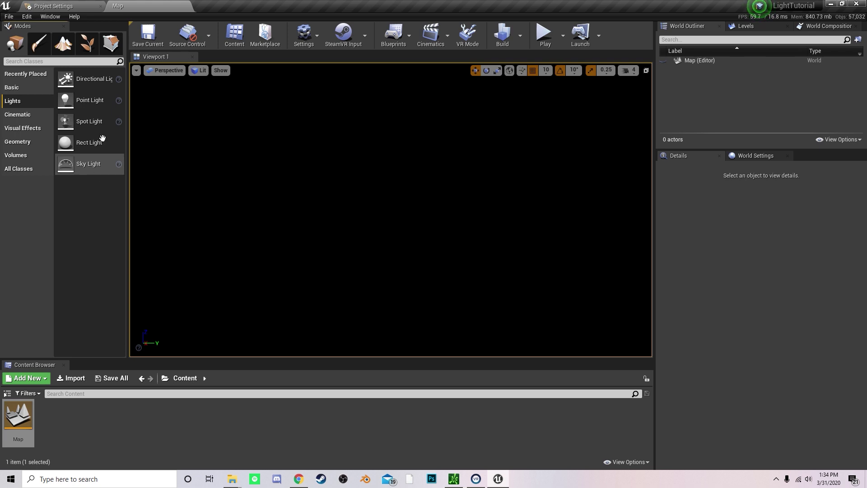
{"action": "left_click_drag", "start_coordinate": [90, 82], "coordinate": [397, 222]}
{"action": "right_click_drag", "start_coordinate": [391, 221], "coordinate": [378, 266]}
{"action": "left_click_drag", "start_coordinate": [382, 267], "coordinate": [410, 109]}
{"action": "right_click_drag", "start_coordinate": [519, 203], "coordinate": [549, 176]}
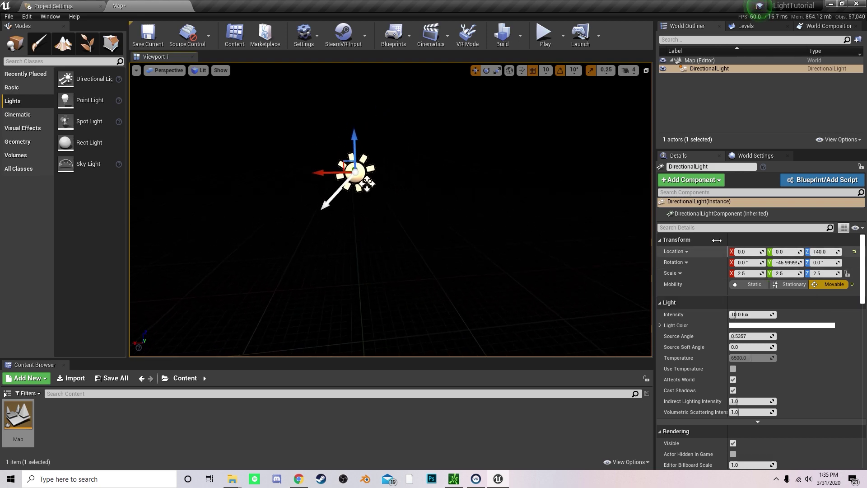
- Add Atmospheric Fog to the level and reset its location to the origin
{"action": "left_click", "coordinate": [36, 130]}
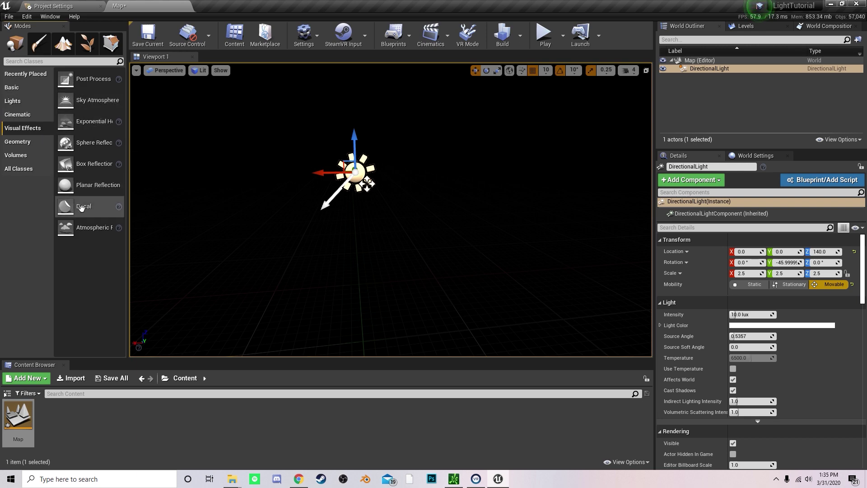
{"action": "left_click_drag", "start_coordinate": [86, 227], "coordinate": [360, 198]}
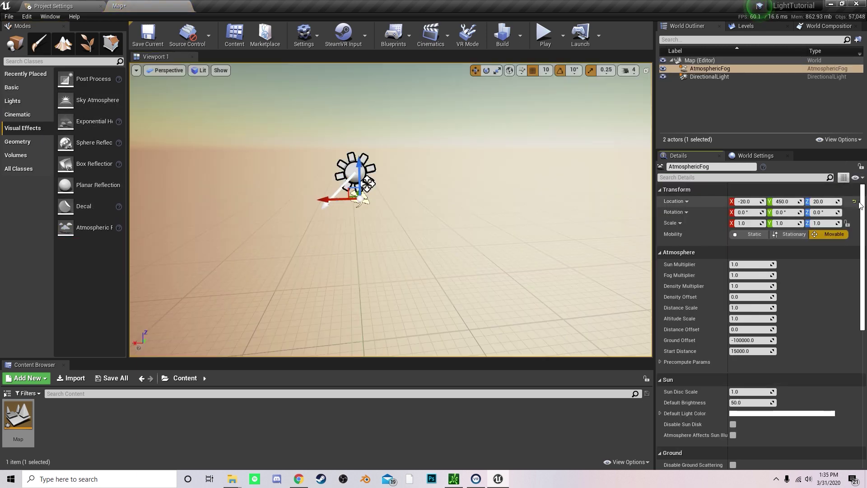
{"action": "left_click", "coordinate": [854, 201]}
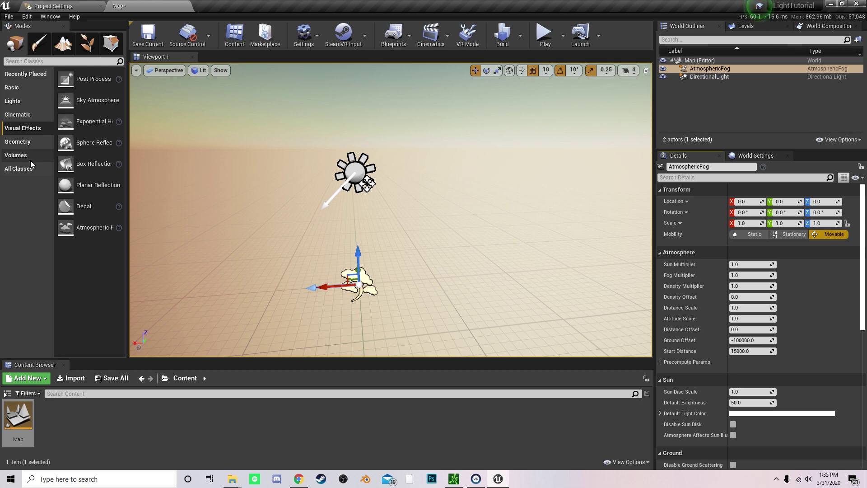
- Create a material named M_Red with a red 1,0,0 constant connected to Base Color, and close its editor
{"action": "right_click", "coordinate": [131, 427]}
{"action": "left_click", "coordinate": [174, 229]}
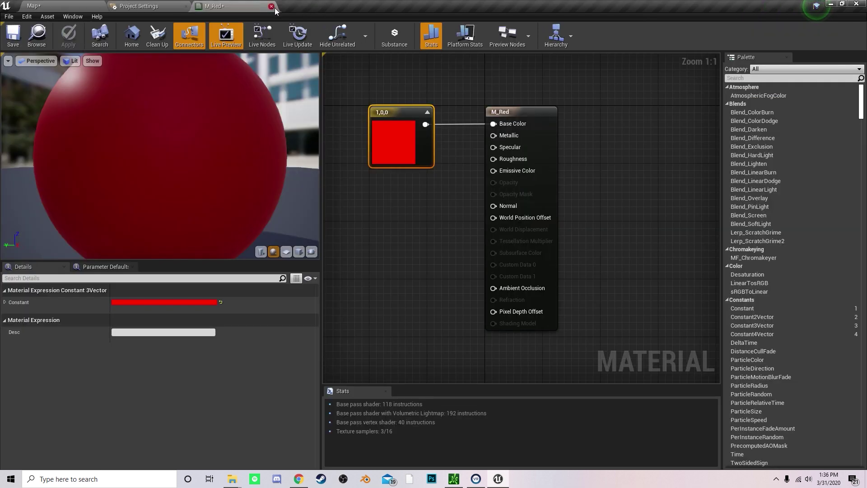
{"action": "left_click", "coordinate": [271, 7]}
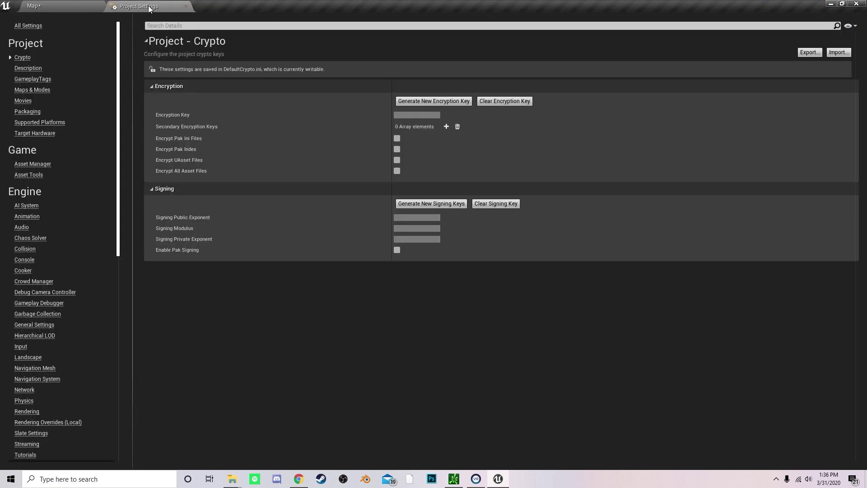
- Search the project settings for "generate mesh" and enable Generate Mesh Distance Fields
{"action": "left_click", "coordinate": [174, 23]}
{"action": "type", "text": "genera"}
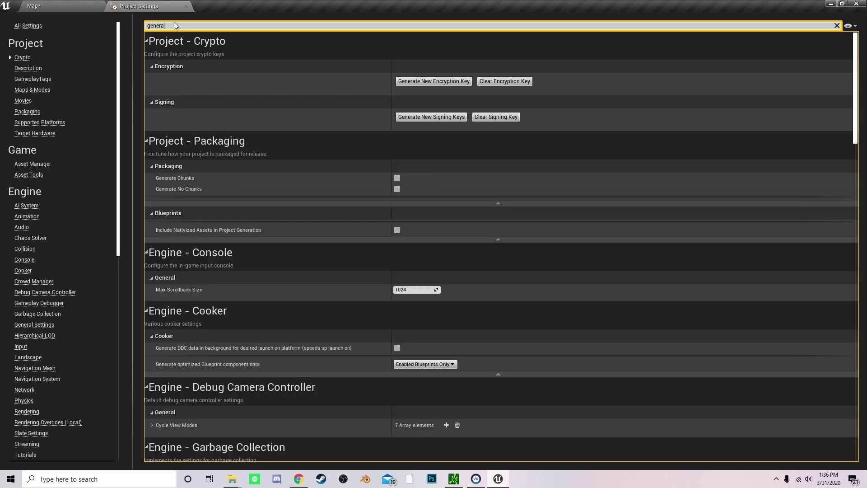
{"action": "type", "text": "te mesh"}
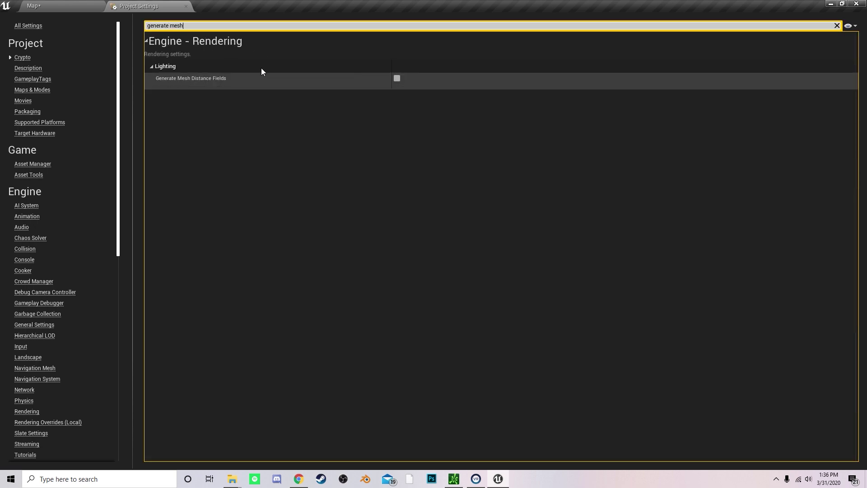
{"action": "left_click", "coordinate": [397, 79]}
- Search the project settings for "allows", turn off Allow Static Lighting and clear the search
{"action": "left_click_drag", "start_coordinate": [219, 25], "coordinate": [90, 21]}
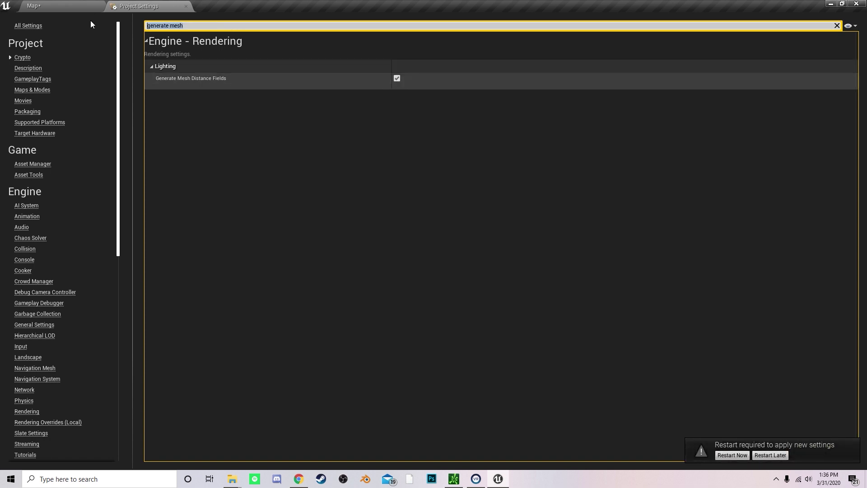
{"action": "key", "text": "BackSpace"}
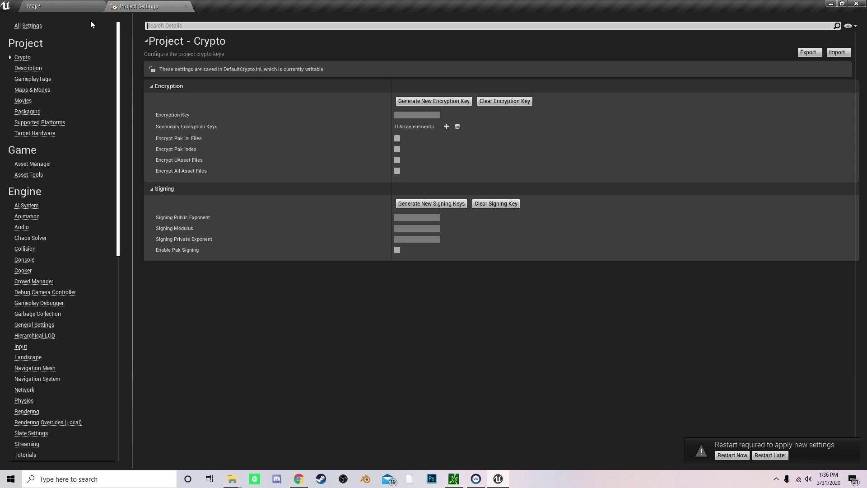
{"action": "type", "text": "allows"}
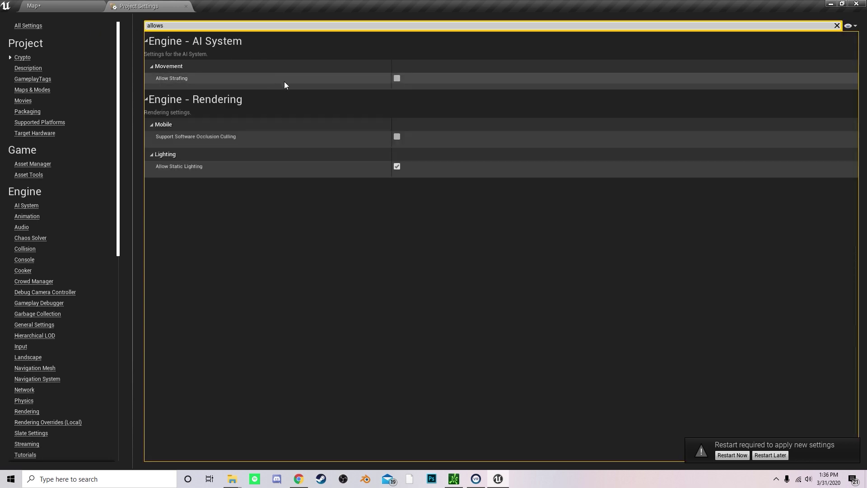
{"action": "left_click", "coordinate": [396, 166]}
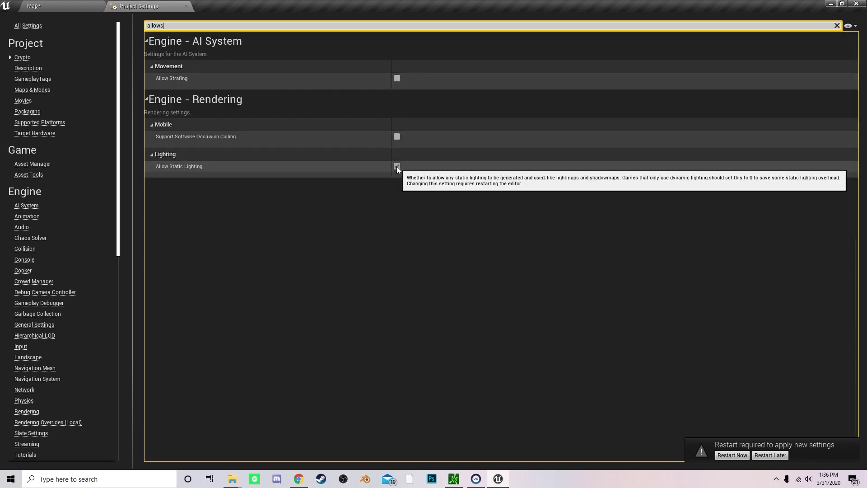
{"action": "left_click", "coordinate": [836, 26]}
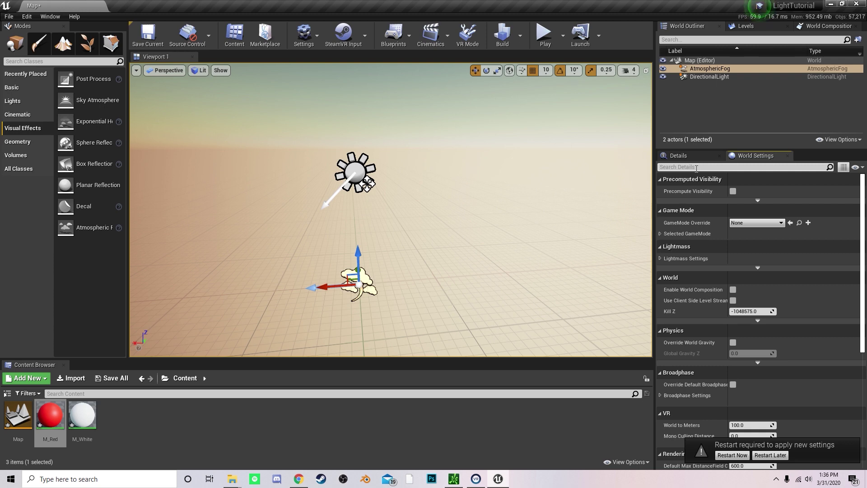
- Enable Force No Precomputed Lighting in the level's World Settings, accept the message and return to the fog's details
{"action": "left_click", "coordinate": [696, 167]}
{"action": "type", "text": "fore"}
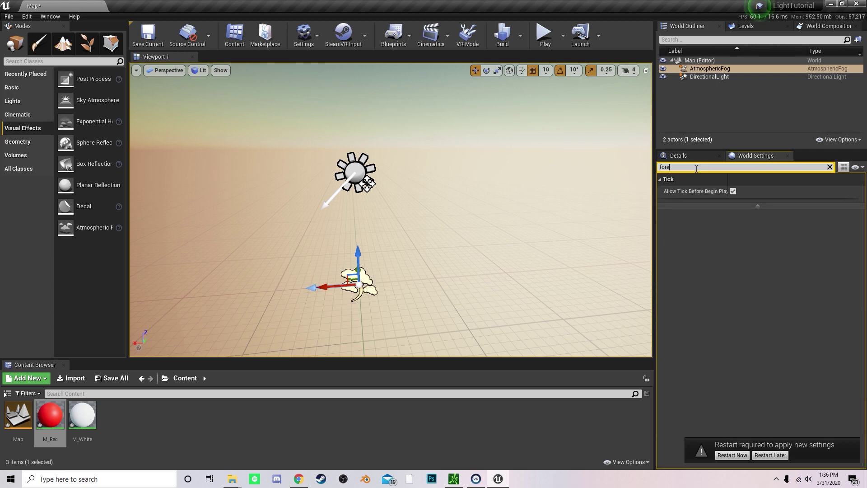
{"action": "key", "text": "BackSpace"}
{"action": "type", "text": "ce"}
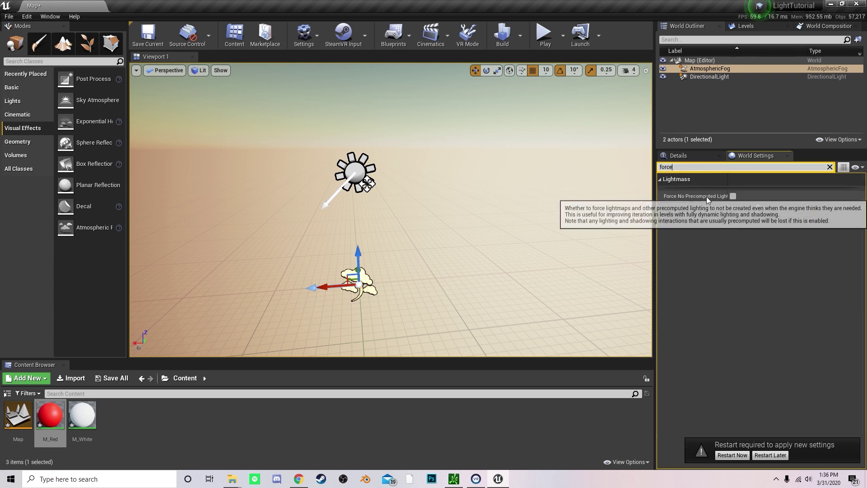
{"action": "left_click_drag", "start_coordinate": [658, 196], "coordinate": [621, 193]}
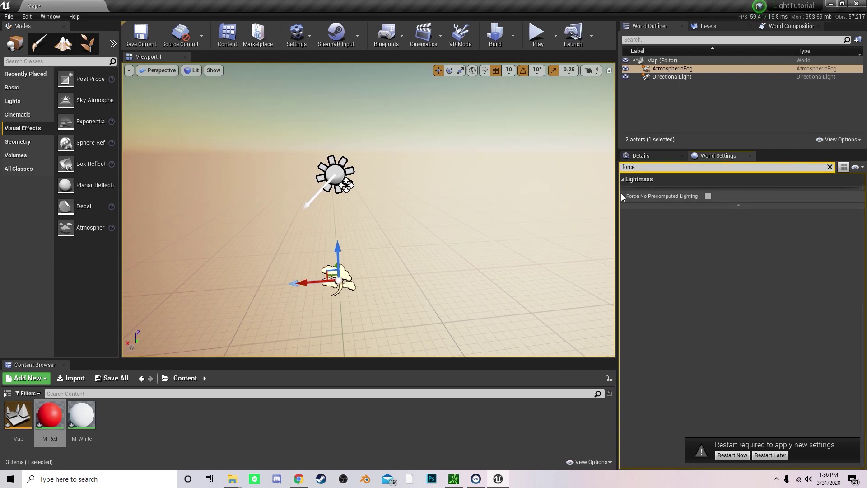
{"action": "left_click", "coordinate": [708, 197]}
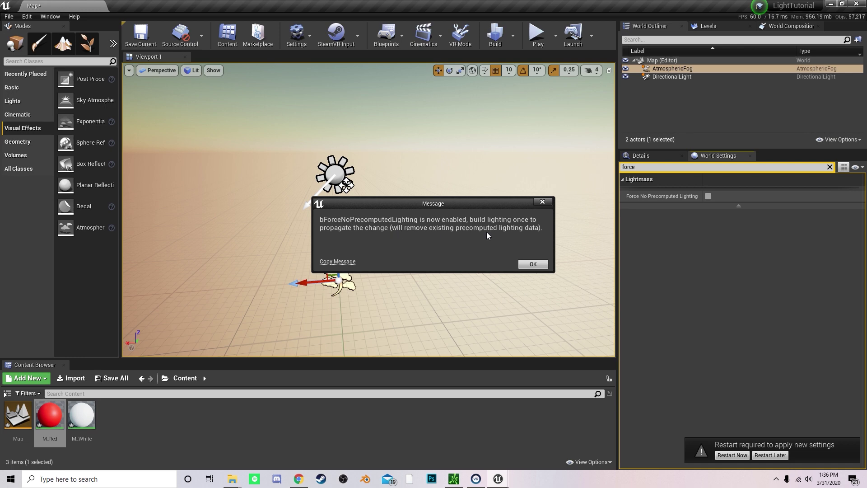
{"action": "left_click", "coordinate": [535, 263]}
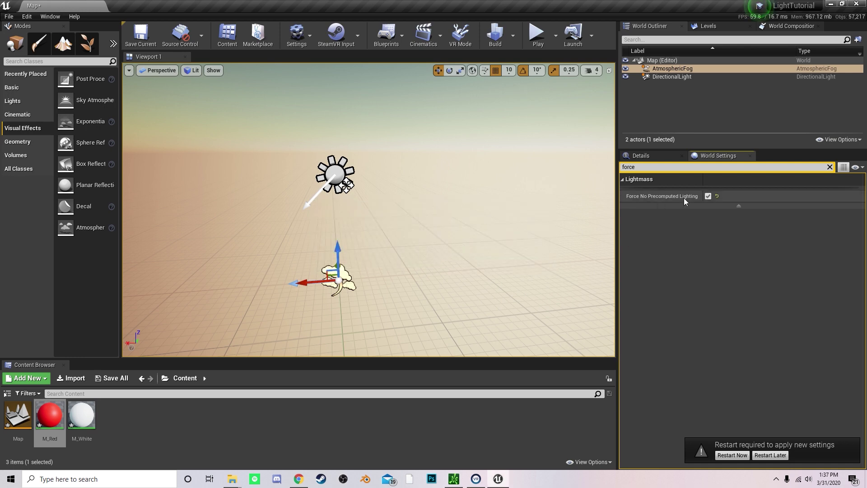
{"action": "left_click_drag", "start_coordinate": [619, 186], "coordinate": [654, 186]}
{"action": "left_click", "coordinate": [672, 156]}
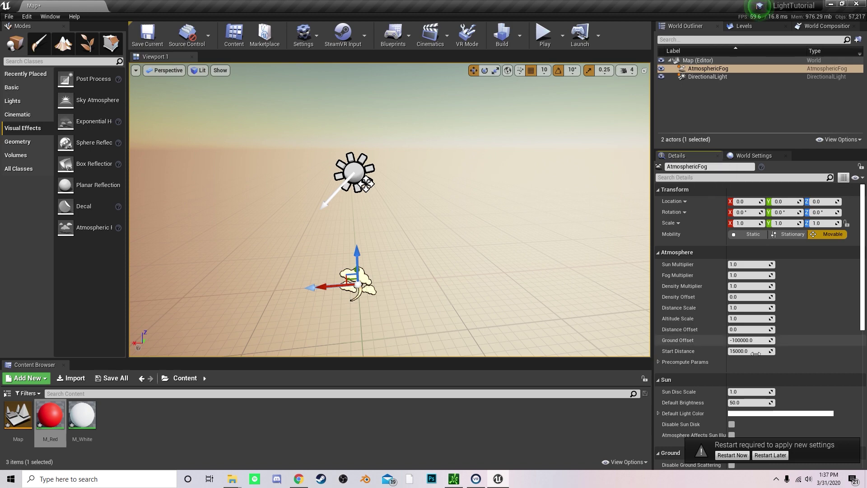
- Restart the editor to apply the settings, saving M_Red, M_White and Map, and close the open File Explorer window
{"action": "left_click", "coordinate": [728, 456]}
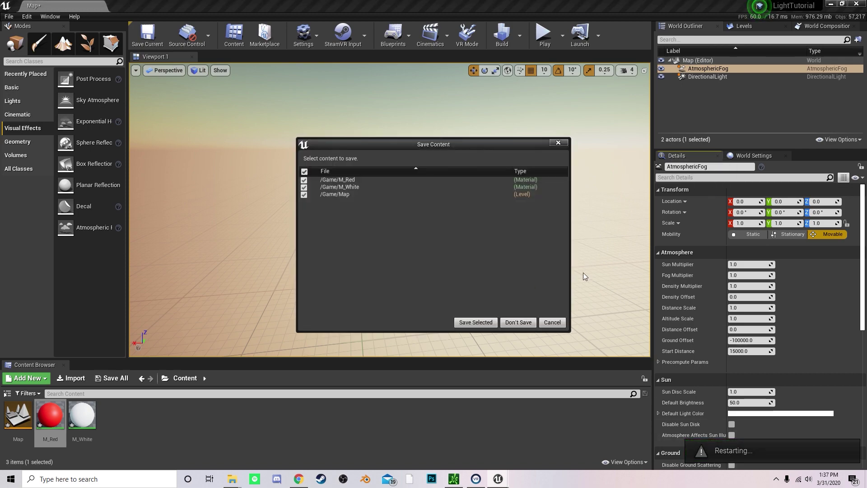
{"action": "left_click", "coordinate": [480, 324]}
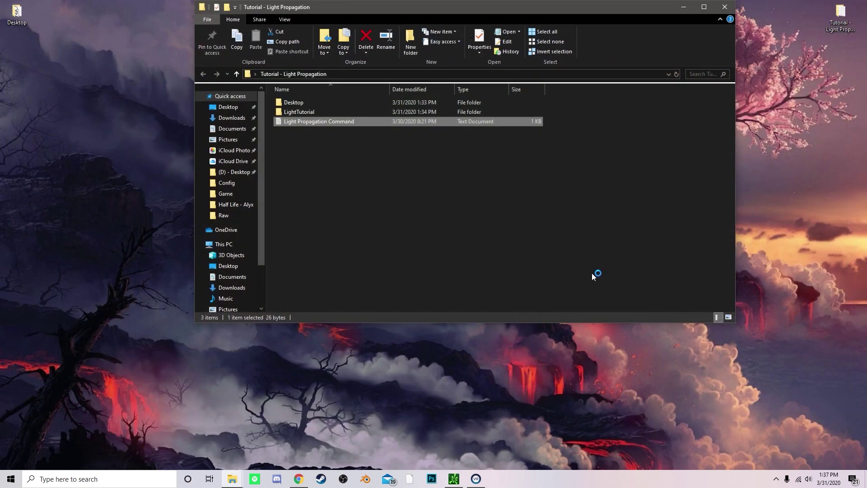
{"action": "left_click", "coordinate": [724, 8]}
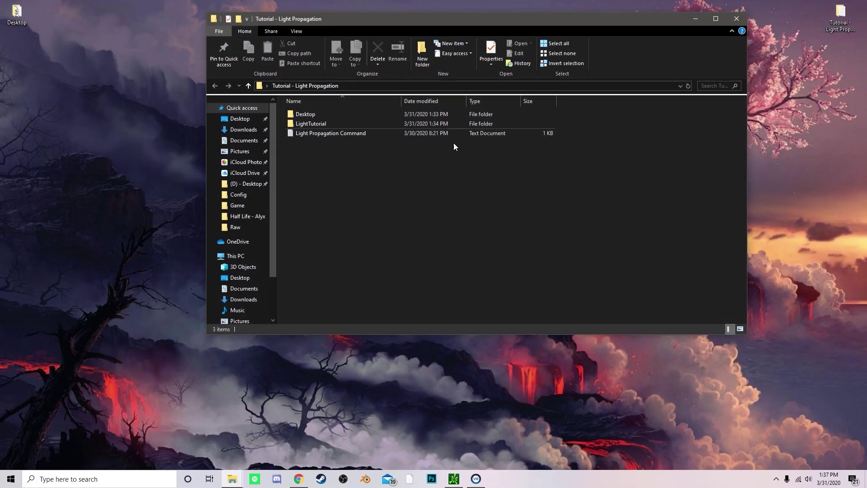
- Open the Light Propagation Command text file in File Explorer, select its command text and close the file
{"action": "double_click", "coordinate": [321, 135]}
{"action": "left_click_drag", "start_coordinate": [281, 79], "coordinate": [11, 70]}
{"action": "left_click", "coordinate": [748, 41]}
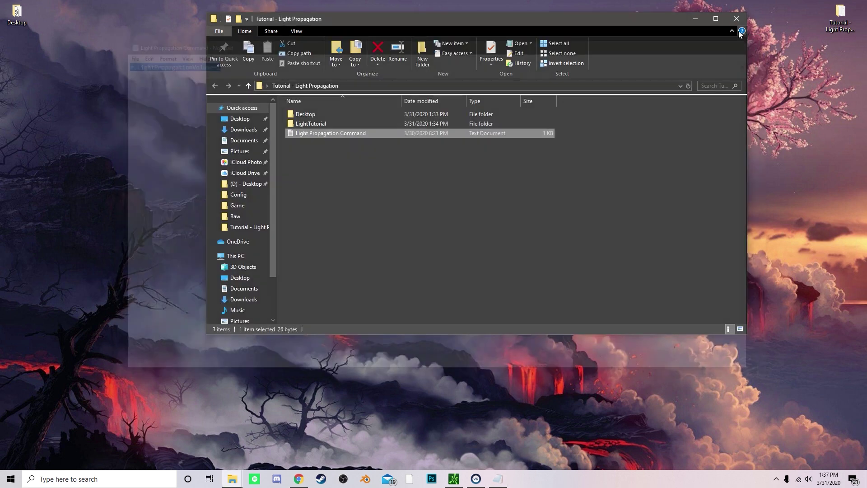
- Open the UE_4.24 folder on the DATA (D:) drive and narrow the navigation pane
{"action": "scroll", "coordinate": [255, 266], "scroll_direction": "down", "scroll_amount": 2}
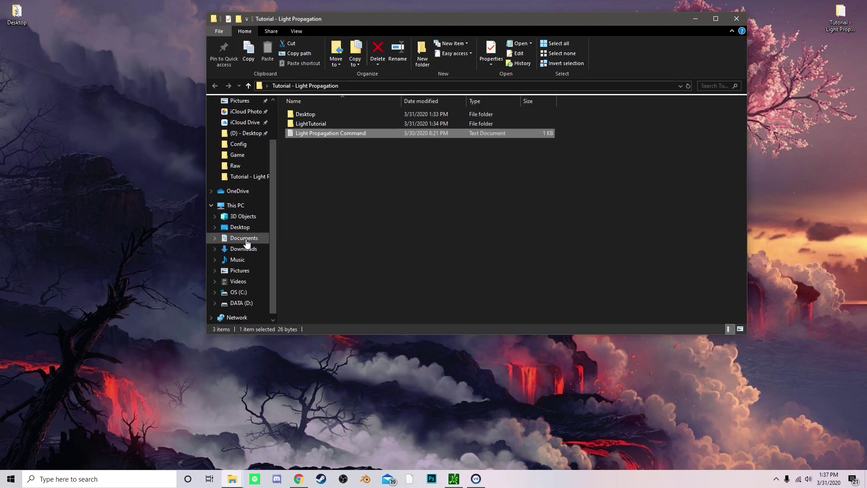
{"action": "scroll", "coordinate": [248, 189], "scroll_direction": "down", "scroll_amount": 1}
{"action": "left_click", "coordinate": [215, 292]}
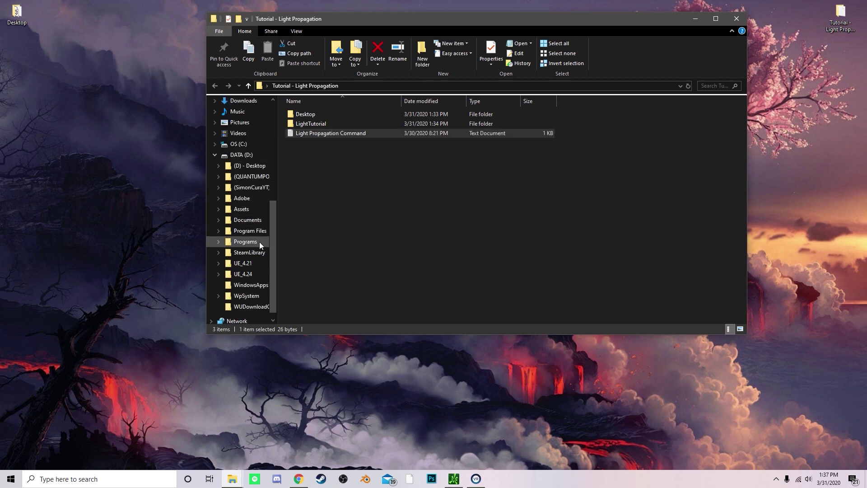
{"action": "left_click", "coordinate": [244, 274]}
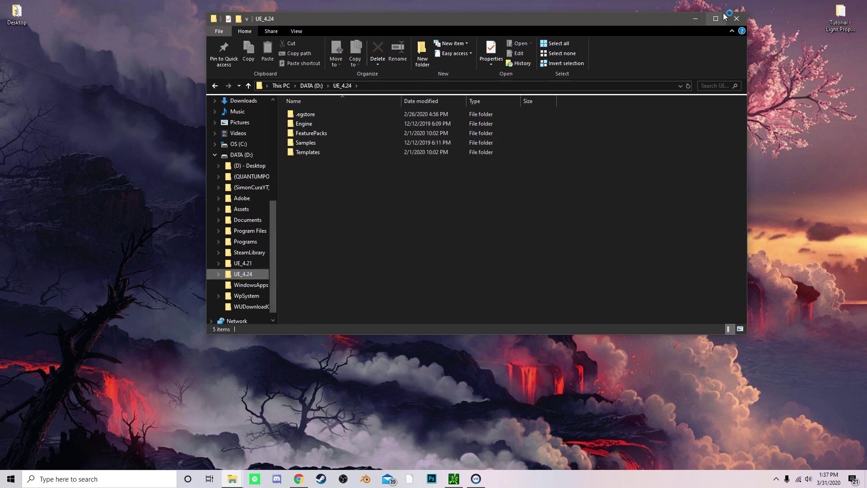
{"action": "left_click_drag", "start_coordinate": [279, 141], "coordinate": [194, 151]}
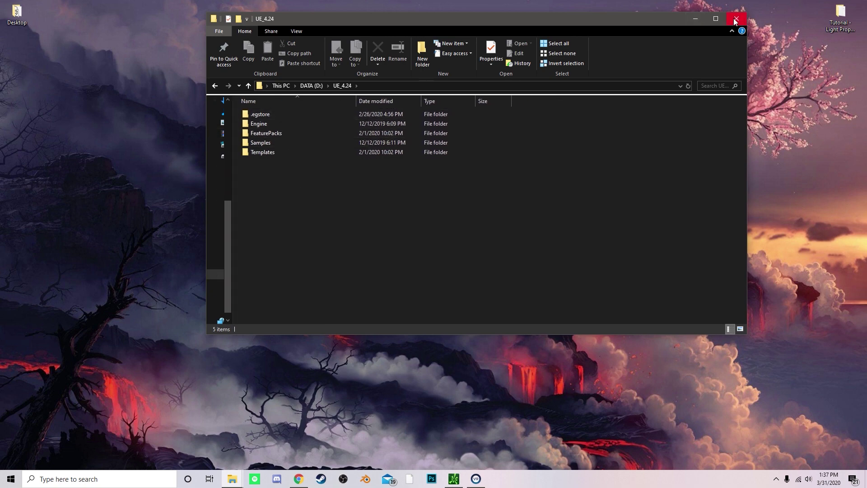
- Open the ConsoleVariables configuration file from the engine's Config folder, with the File Explorer window maximized
{"action": "left_click", "coordinate": [716, 19]}
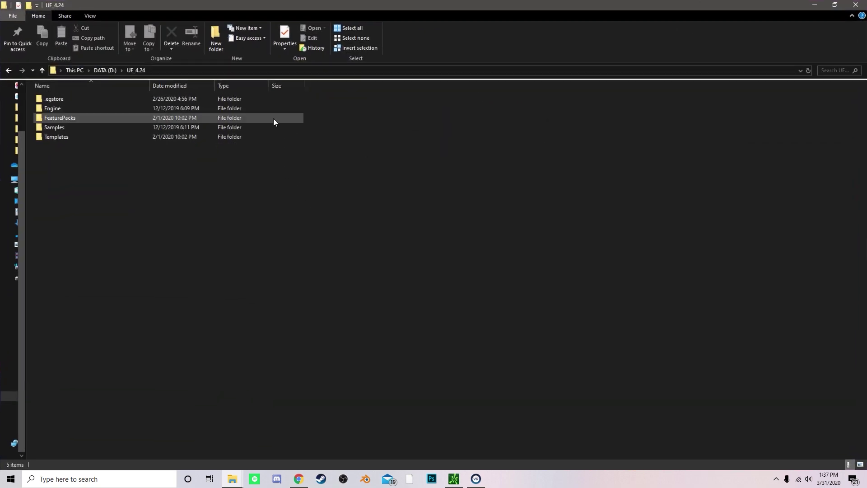
{"action": "double_click", "coordinate": [57, 108]}
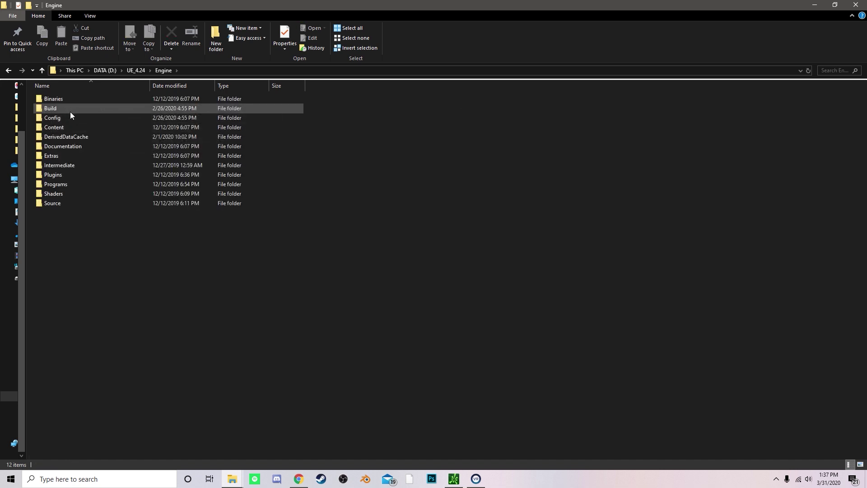
{"action": "double_click", "coordinate": [69, 119]}
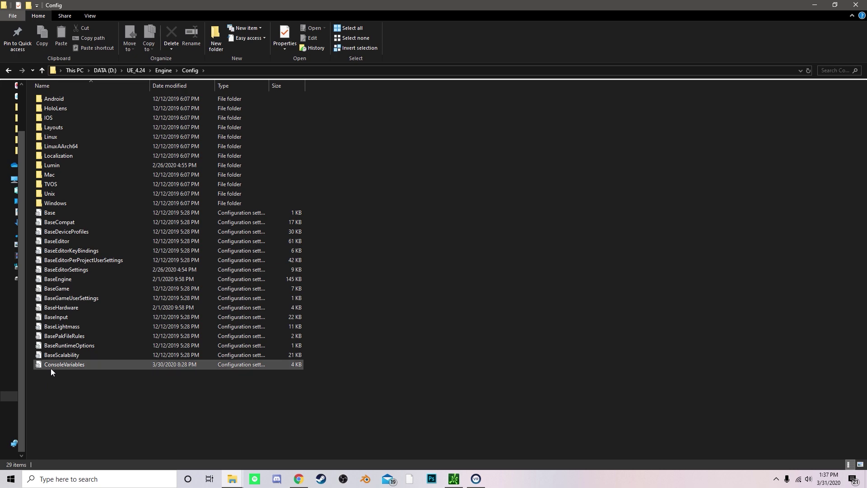
{"action": "double_click", "coordinate": [52, 366]}
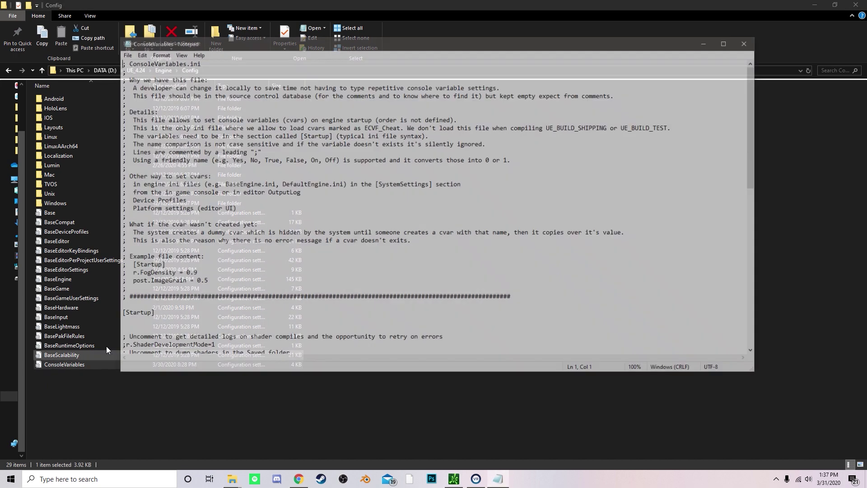
- Re-enter r.LightPropagationVolume=1 as the last line of ConsoleVariables, save the file and close it
{"action": "scroll", "coordinate": [193, 304], "scroll_direction": "down", "scroll_amount": 7}
{"action": "left_click_drag", "start_coordinate": [226, 350], "coordinate": [118, 347]}
{"action": "key", "text": "ctrl+c"}
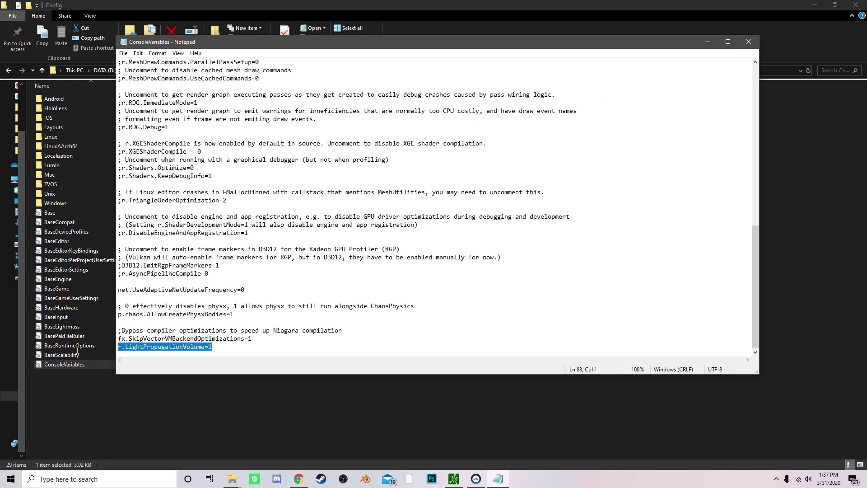
{"action": "key", "text": "BackSpace"}
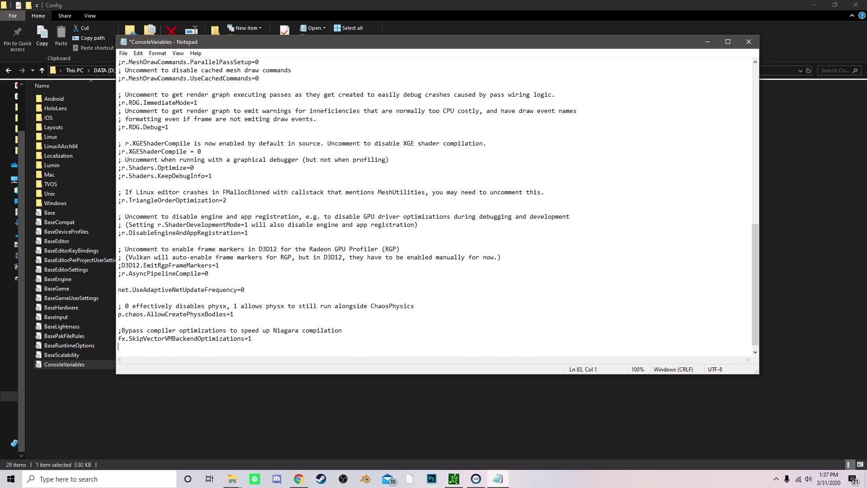
{"action": "key", "text": "ctrl+v"}
{"action": "left_click", "coordinate": [123, 53]}
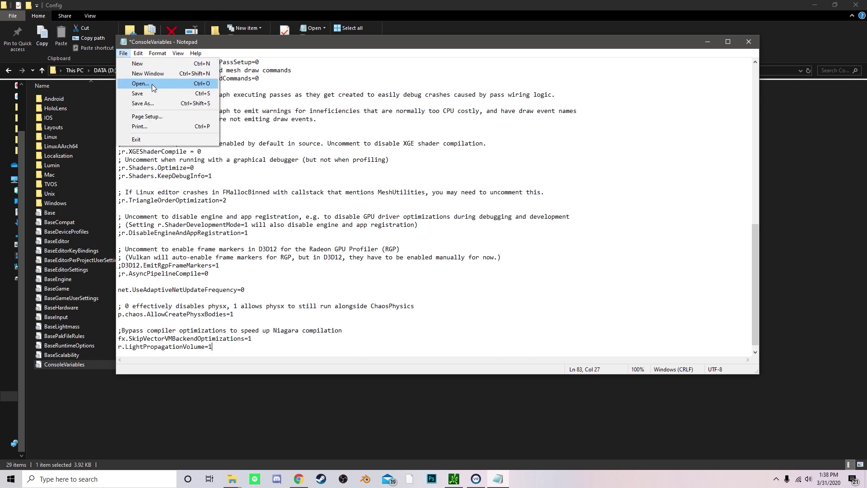
{"action": "left_click", "coordinate": [153, 94]}
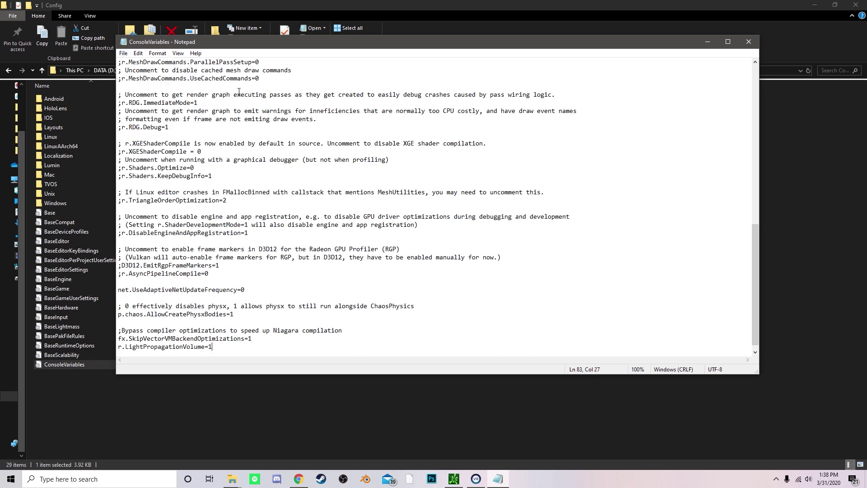
{"action": "left_click", "coordinate": [749, 42]}
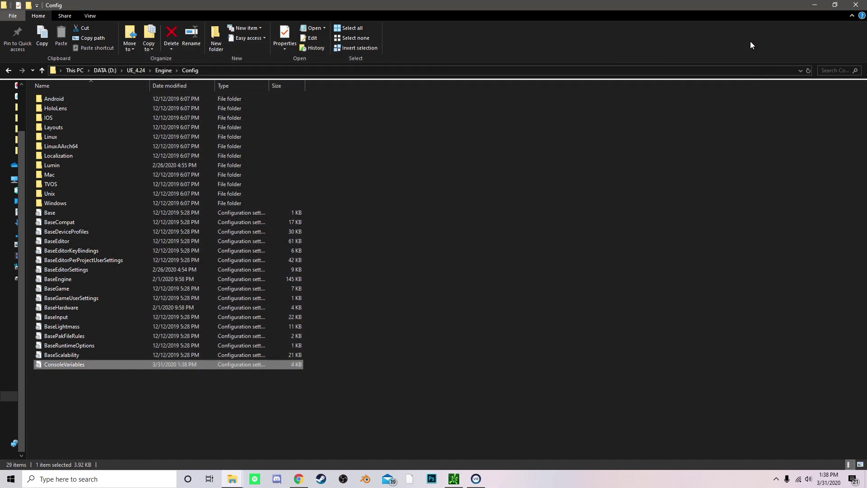
- Close the Config folder, launch the LightTutorial project from the Tutorial - Light Propagation folder, and open the Map level
{"action": "left_click", "coordinate": [855, 5]}
{"action": "double_click", "coordinate": [840, 18]}
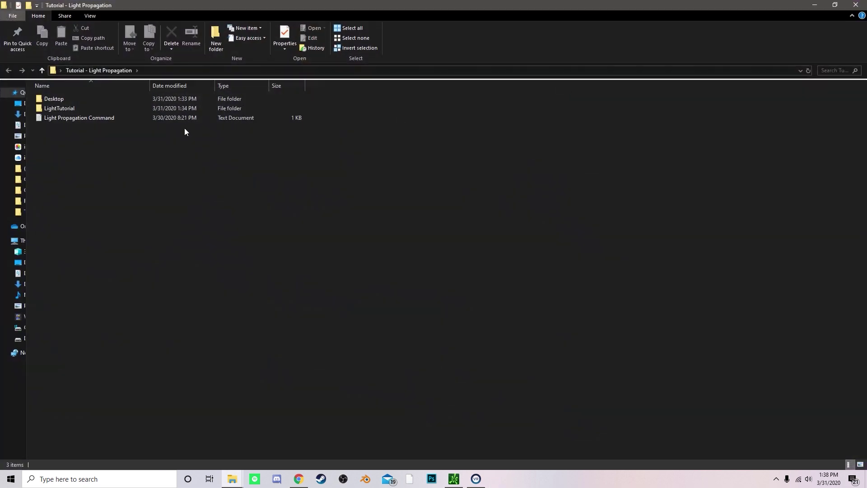
{"action": "double_click", "coordinate": [104, 109]}
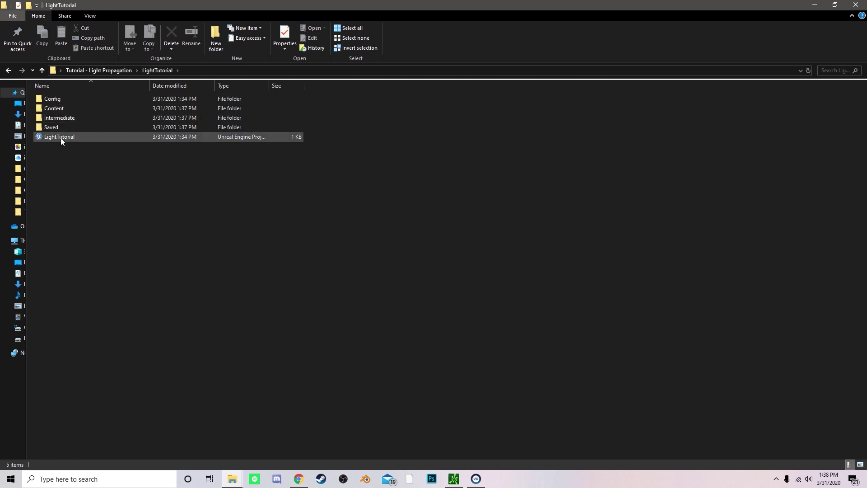
{"action": "double_click", "coordinate": [86, 137]}
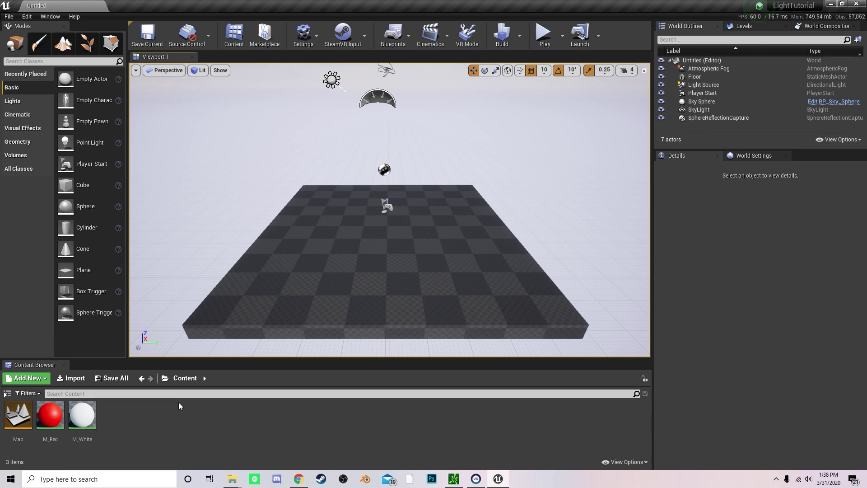
{"action": "double_click", "coordinate": [17, 411]}
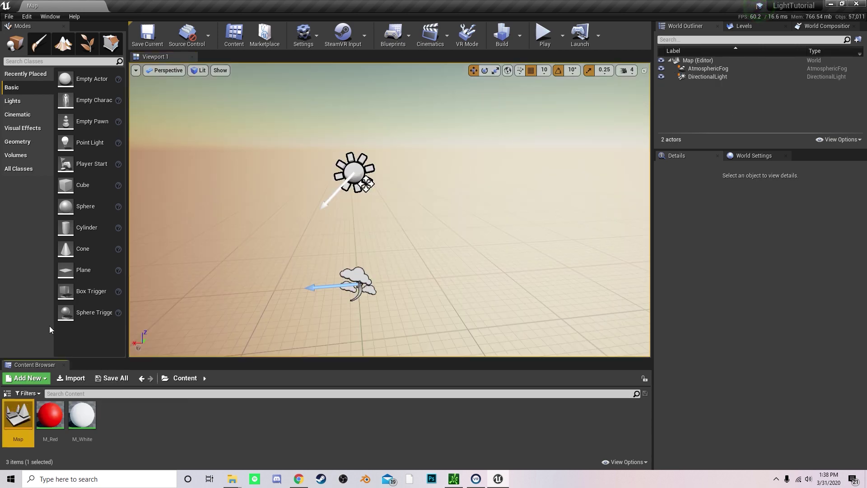
- Add a Box geometry brush with the M_White material to the level and reset its location to 0, 0, 0
{"action": "left_click", "coordinate": [82, 415]}
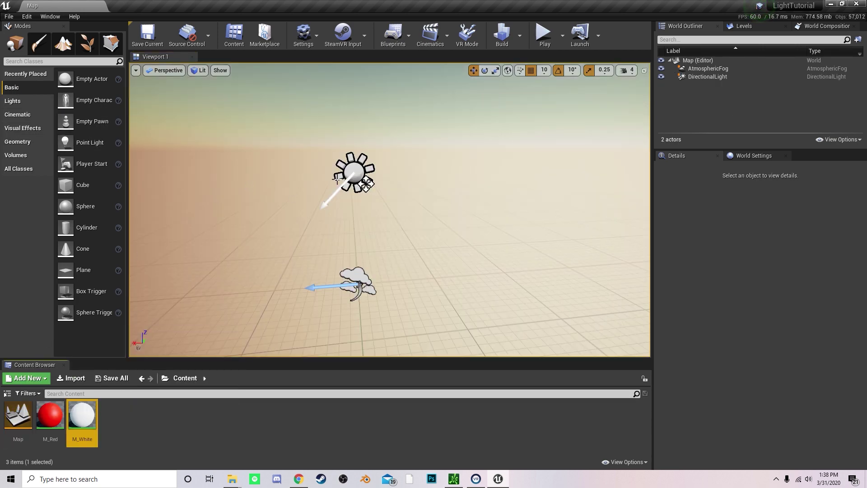
{"action": "right_click_drag", "start_coordinate": [339, 180], "coordinate": [334, 189]}
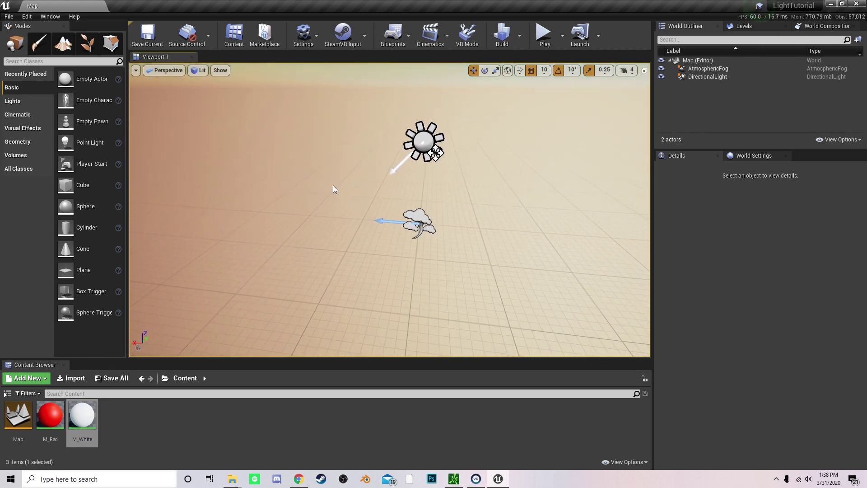
{"action": "left_click", "coordinate": [20, 140]}
{"action": "mouse_move", "coordinate": [64, 78]}
{"action": "left_mouse_down"}
{"action": "mouse_move", "coordinate": [121, 113]}
{"action": "mouse_move", "coordinate": [419, 234]}
{"action": "left_mouse_up"}
{"action": "left_click", "coordinate": [853, 201]}
{"action": "mouse_move", "coordinate": [497, 203]}
{"action": "right_mouse_down"}
{"action": "mouse_move", "coordinate": [524, 203]}
{"action": "mouse_move", "coordinate": [497, 221]}
{"action": "right_mouse_up"}
{"action": "right_click_drag", "start_coordinate": [424, 226], "coordinate": [470, 239]}
{"action": "key", "text": "s"}
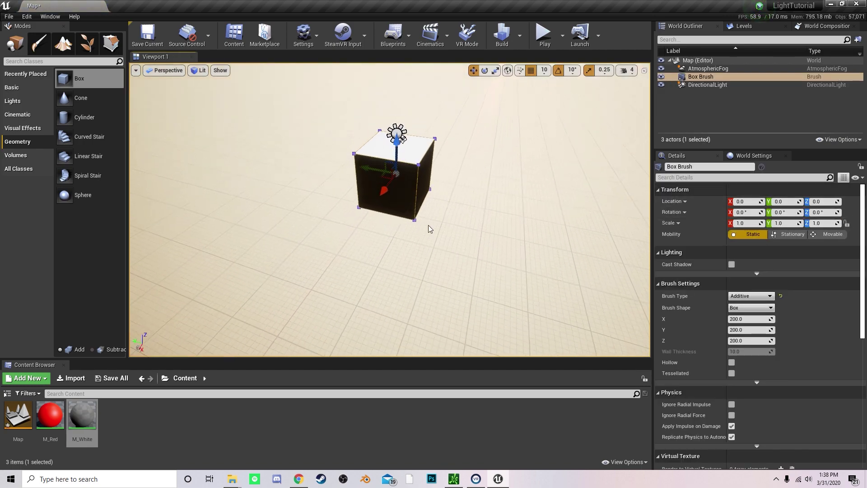
- Scale the white box brush to 9.25 in X and Y as a wide floor, and select the DirectionalLight
{"action": "key", "text": "space"}
{"action": "key", "text": "space"}
{"action": "mouse_move", "coordinate": [379, 176]}
{"action": "left_mouse_down"}
{"action": "mouse_move", "coordinate": [393, 140]}
{"action": "mouse_move", "coordinate": [382, 164]}
{"action": "mouse_move", "coordinate": [405, 141]}
{"action": "left_mouse_up"}
{"action": "mouse_move", "coordinate": [475, 170]}
{"action": "right_mouse_down"}
{"action": "mouse_move", "coordinate": [452, 176]}
{"action": "mouse_move", "coordinate": [476, 170]}
{"action": "right_mouse_up"}
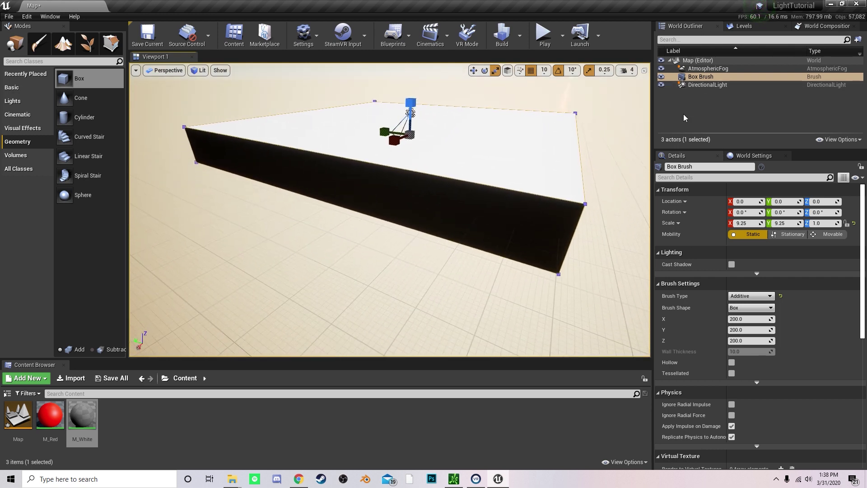
{"action": "left_click", "coordinate": [696, 86]}
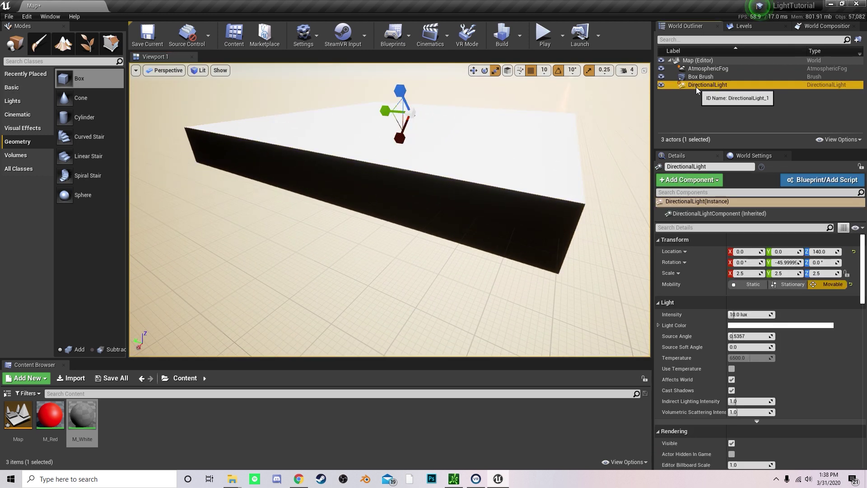
{"action": "left_click", "coordinate": [684, 230]}
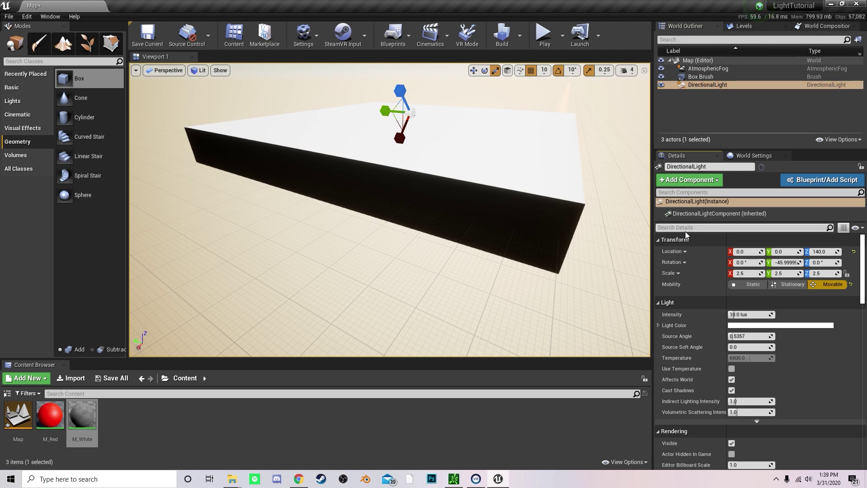
{"action": "type", "text": "allow"}
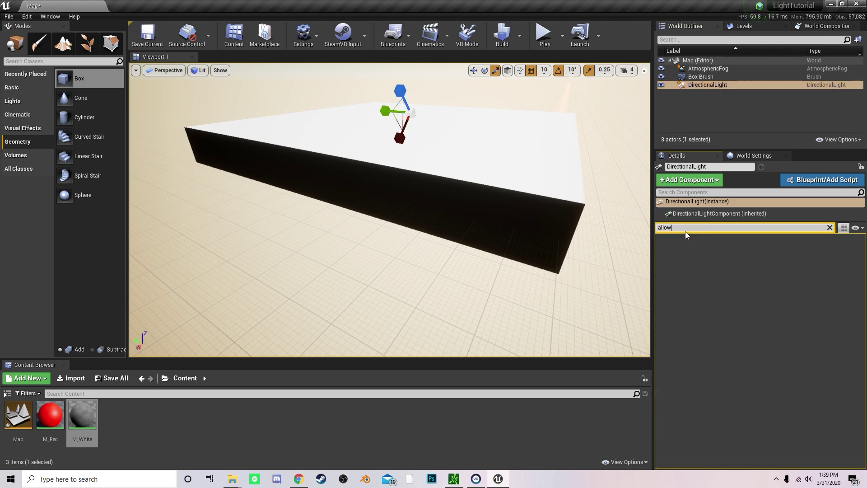
{"action": "key", "text": "BackSpace"}
{"action": "key", "text": "BackSpace"}
{"action": "key", "text": "BackSpace"}
{"action": "key", "text": "BackSpace"}
{"action": "type", "text": "pr"}
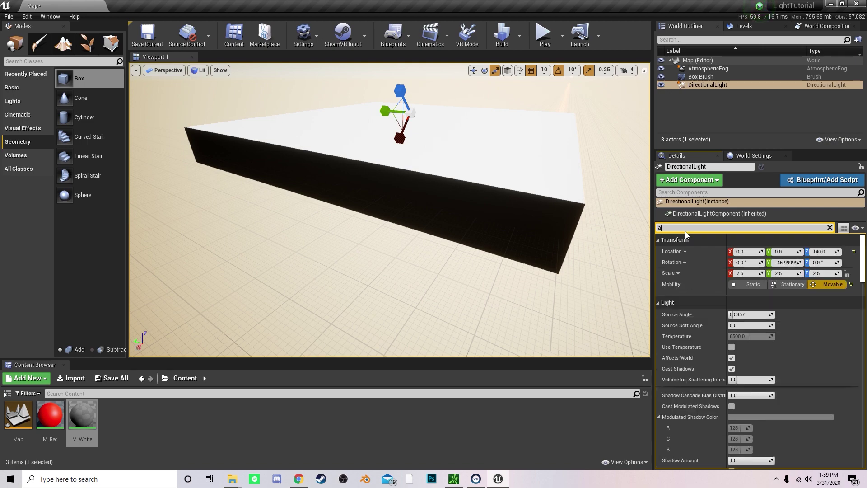
{"action": "type", "text": "e"}
{"action": "key", "text": "BackSpace"}
{"action": "key", "text": "BackSpace"}
{"action": "key", "text": "BackSpace"}
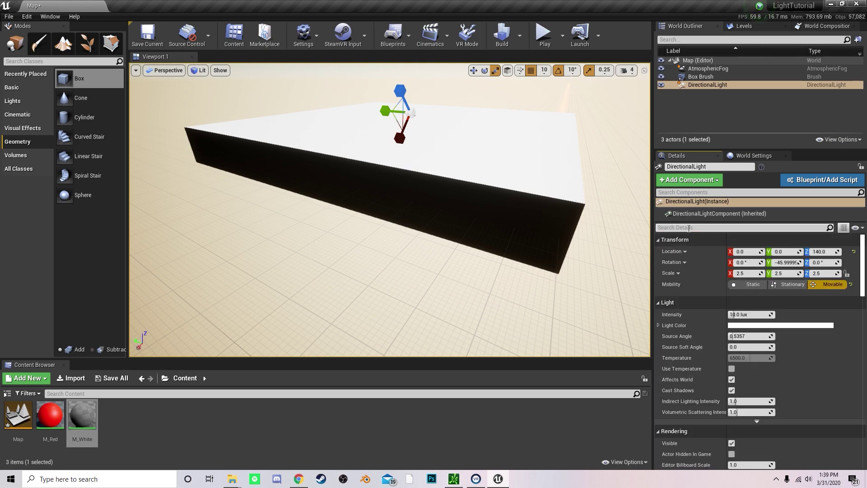
- Filter the DirectionalLight's details by "ind" and enable Dynamic Indirect Lighting
{"action": "scroll", "coordinate": [780, 273], "scroll_direction": "down", "scroll_amount": 3}
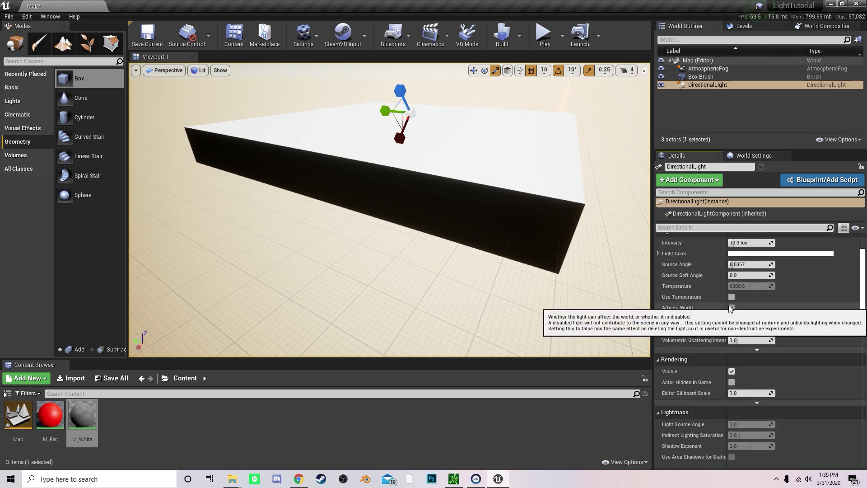
{"action": "type", "text": "ind"}
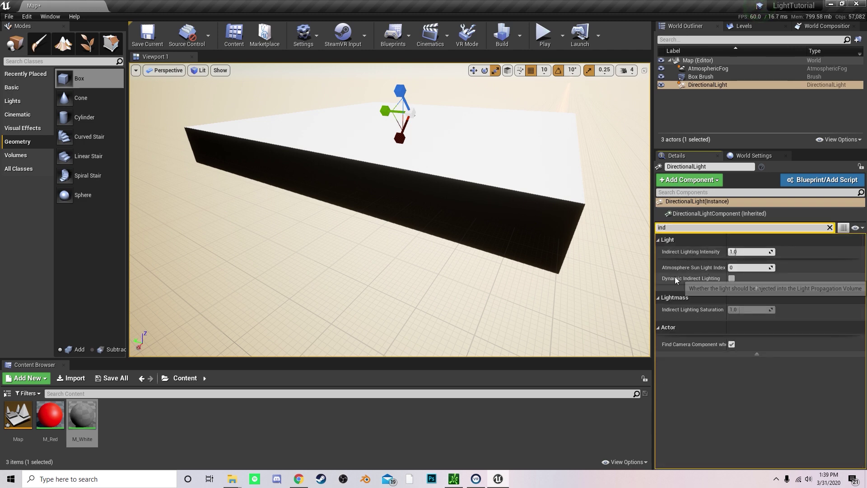
{"action": "left_click", "coordinate": [735, 277]}
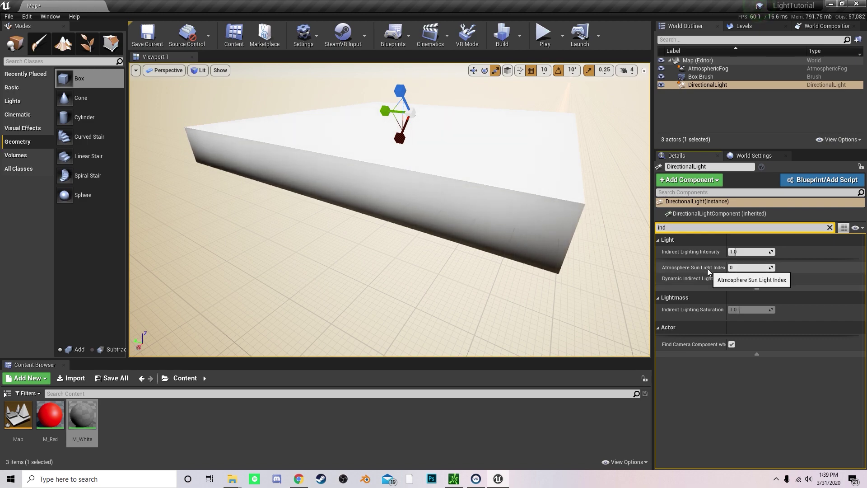
- Rotate the directional light above the white floor using the rotation gizmo
{"action": "left_click", "coordinate": [585, 256]}
{"action": "mouse_move", "coordinate": [584, 256]}
{"action": "right_mouse_down"}
{"action": "mouse_move", "coordinate": [641, 246]}
{"action": "mouse_move", "coordinate": [523, 185]}
{"action": "mouse_move", "coordinate": [567, 256]}
{"action": "right_mouse_up"}
{"action": "right_click_drag", "start_coordinate": [469, 176], "coordinate": [433, 208]}
{"action": "right_click_drag", "start_coordinate": [280, 86], "coordinate": [387, 170]}
{"action": "left_click", "coordinate": [391, 171]}
{"action": "key", "text": "e"}
{"action": "mouse_move", "coordinate": [407, 131]}
{"action": "left_mouse_down"}
{"action": "mouse_move", "coordinate": [392, 129]}
{"action": "mouse_move", "coordinate": [399, 131]}
{"action": "left_mouse_up"}
{"action": "right_click_drag", "start_coordinate": [371, 159], "coordinate": [376, 192]}
- Add a Box geometry brush with the M_Red material on the white floor and clear the selection
{"action": "left_click", "coordinate": [91, 78]}
{"action": "left_click", "coordinate": [50, 403]}
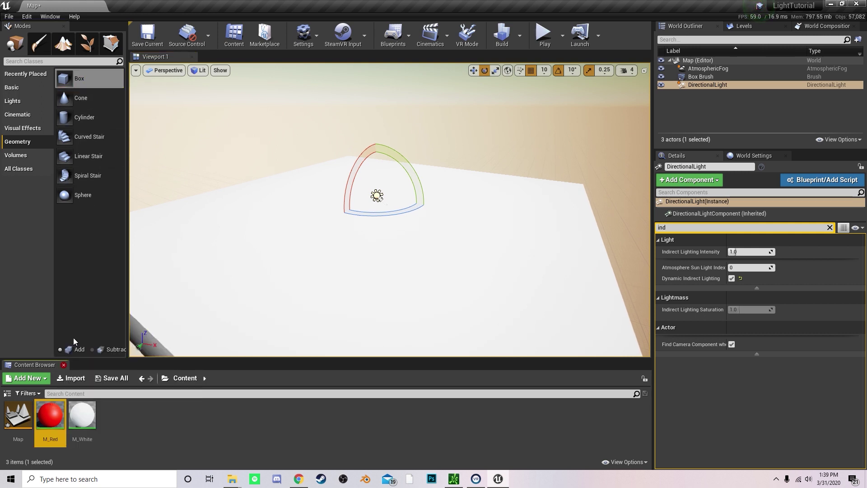
{"action": "mouse_move", "coordinate": [79, 78]}
{"action": "left_mouse_down"}
{"action": "mouse_move", "coordinate": [165, 132]}
{"action": "mouse_move", "coordinate": [337, 304]}
{"action": "left_mouse_up"}
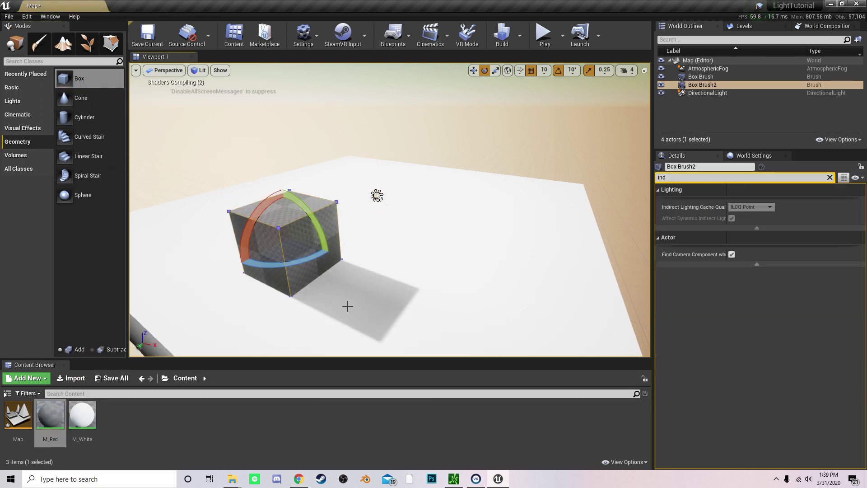
{"action": "mouse_move", "coordinate": [294, 329]}
{"action": "right_mouse_down"}
{"action": "mouse_move", "coordinate": [383, 307]}
{"action": "mouse_move", "coordinate": [384, 275]}
{"action": "mouse_move", "coordinate": [316, 316]}
{"action": "mouse_move", "coordinate": [325, 352]}
{"action": "right_mouse_up"}
{"action": "key", "text": "Escape"}
{"action": "right_click_drag", "start_coordinate": [422, 216], "coordinate": [427, 217]}
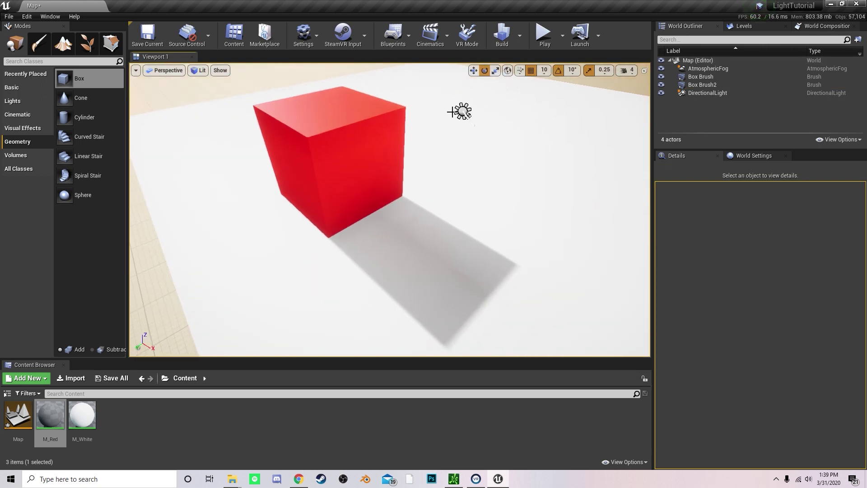
- Turn the DirectionalLight's Dynamic Indirect Lighting off and on again to compare the red cube's shading and shadow
{"action": "left_click", "coordinate": [718, 93]}
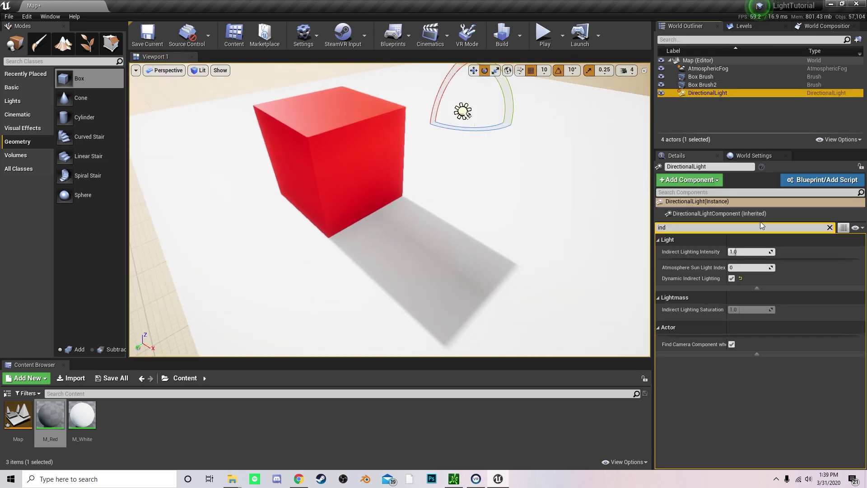
{"action": "left_click", "coordinate": [732, 278]}
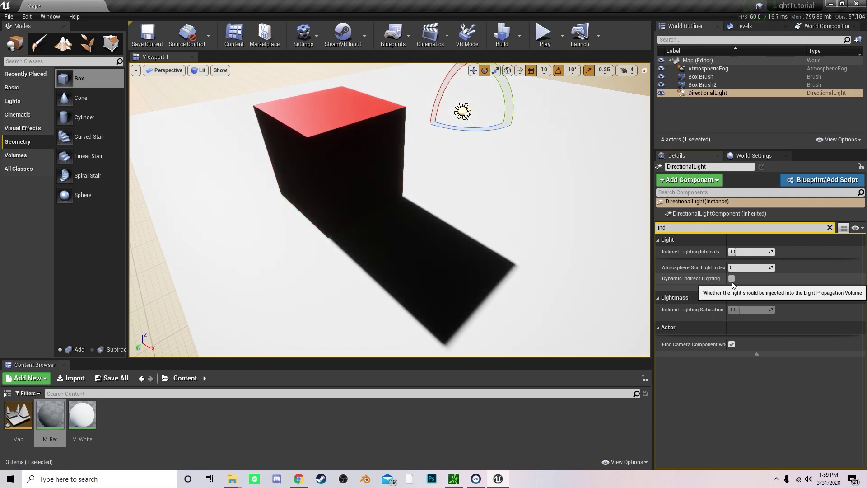
{"action": "left_click", "coordinate": [732, 278]}
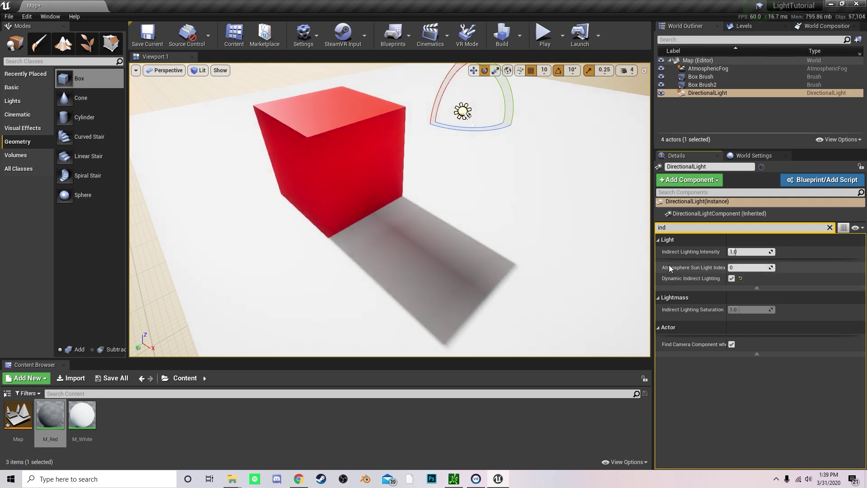
- Rotate the directional light about its vertical axis to change the direction of the red cube's shadow
{"action": "right_click_drag", "start_coordinate": [559, 199], "coordinate": [456, 174]}
{"action": "left_click_drag", "start_coordinate": [457, 174], "coordinate": [454, 176]}
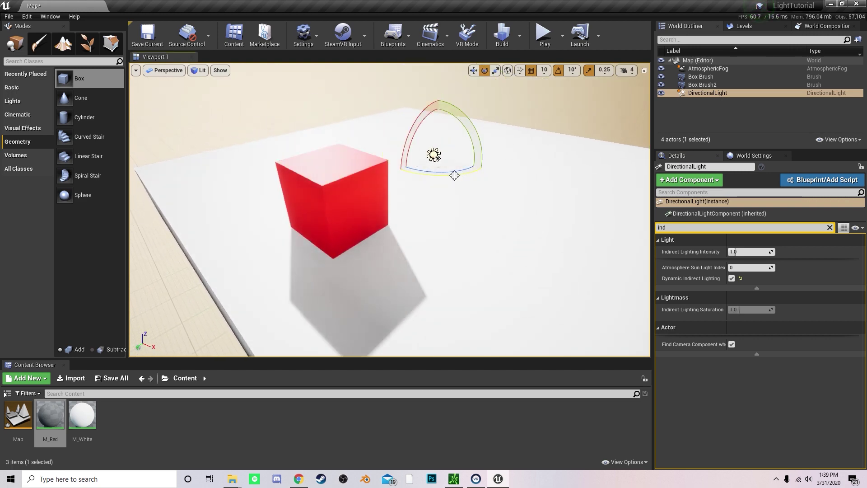
{"action": "right_click_drag", "start_coordinate": [454, 176], "coordinate": [464, 180]}
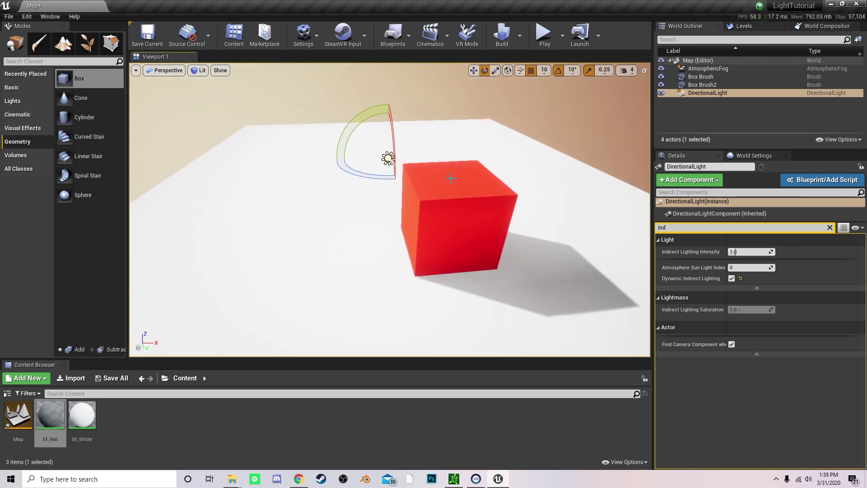
- Add a Box geometry brush with the M_White material beside the red cube, clear the selection and view the bounced light up close
{"action": "left_click", "coordinate": [82, 419]}
{"action": "mouse_move", "coordinate": [92, 79]}
{"action": "left_mouse_down"}
{"action": "mouse_move", "coordinate": [231, 163]}
{"action": "mouse_move", "coordinate": [330, 278]}
{"action": "left_mouse_up"}
{"action": "right_click_drag", "start_coordinate": [383, 265], "coordinate": [383, 265]}
{"action": "left_click", "coordinate": [377, 168]}
{"action": "right_click_drag", "start_coordinate": [378, 169], "coordinate": [262, 202]}
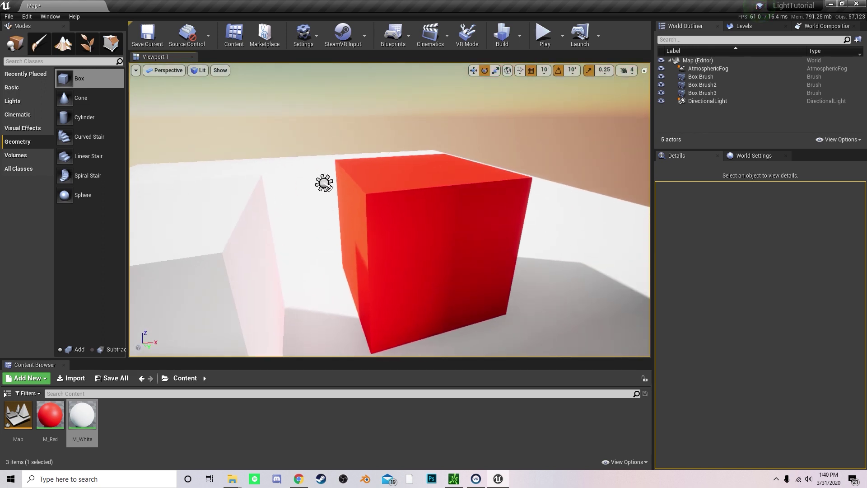
{"action": "left_click", "coordinate": [324, 183]}
{"action": "key", "text": "Escape"}
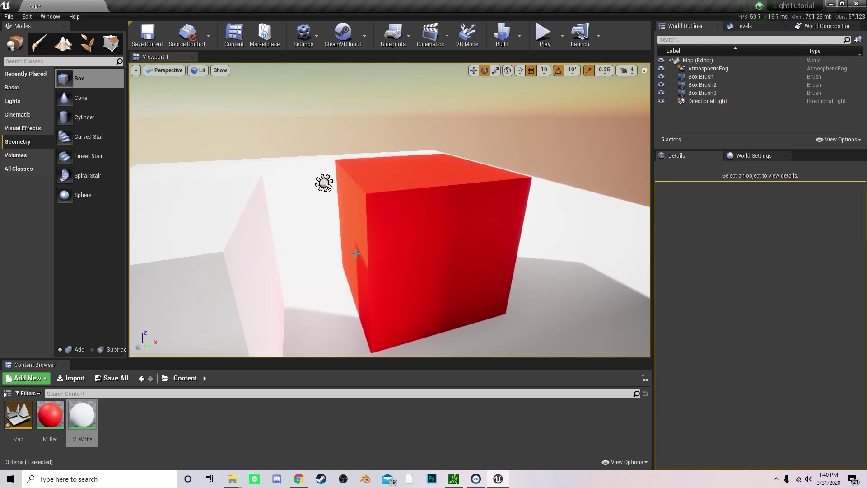
- Move the red box closer to the white box, clear the selection and examine the light bounced between them
{"action": "right_click_drag", "start_coordinate": [362, 256], "coordinate": [348, 208]}
{"action": "mouse_move", "coordinate": [282, 258]}
{"action": "right_mouse_down"}
{"action": "mouse_move", "coordinate": [383, 239]}
{"action": "mouse_move", "coordinate": [316, 253]}
{"action": "mouse_move", "coordinate": [280, 239]}
{"action": "right_mouse_up"}
{"action": "left_click", "coordinate": [462, 215]}
{"action": "key", "text": "w"}
{"action": "left_click_drag", "start_coordinate": [443, 207], "coordinate": [401, 207]}
{"action": "left_click", "coordinate": [386, 78]}
{"action": "right_click_drag", "start_coordinate": [386, 78], "coordinate": [393, 149]}
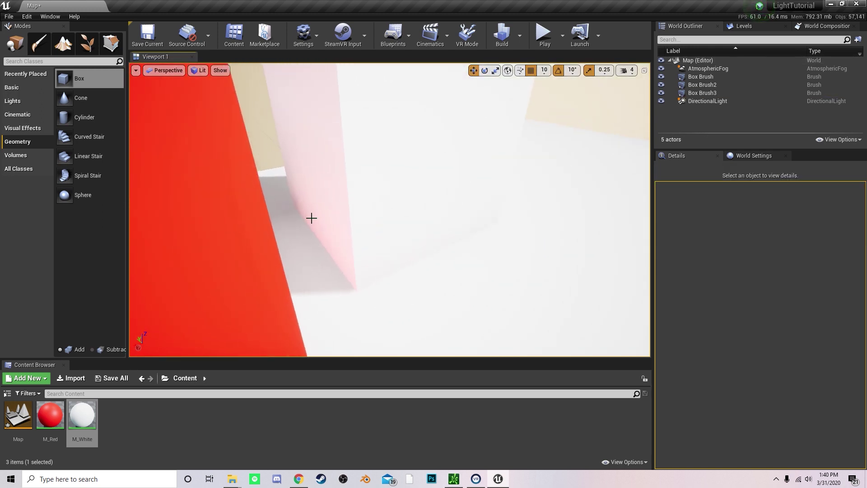
{"action": "right_click_drag", "start_coordinate": [297, 209], "coordinate": [428, 191]}
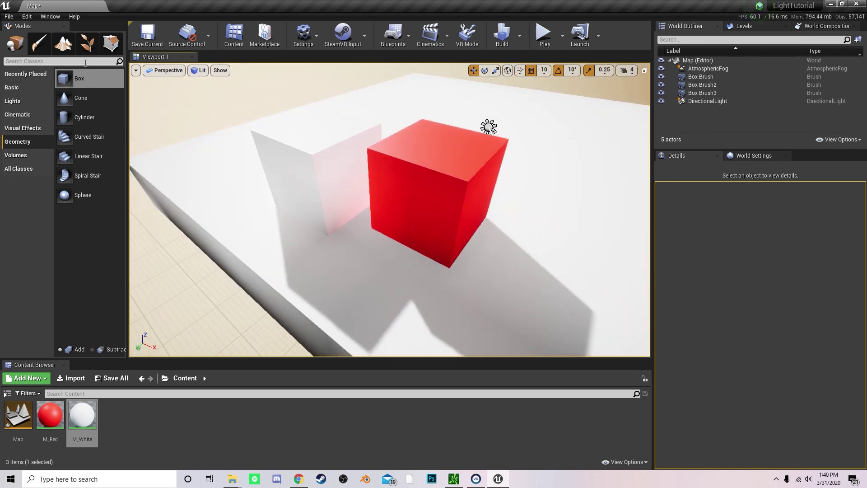
- Add a Post Process Volume to the scene, clear the property search and reset the volume's location to the origin
{"action": "left_click", "coordinate": [25, 130]}
{"action": "left_click_drag", "start_coordinate": [88, 80], "coordinate": [509, 132]}
{"action": "right_click_drag", "start_coordinate": [509, 132], "coordinate": [492, 131]}
{"action": "left_click", "coordinate": [833, 177]}
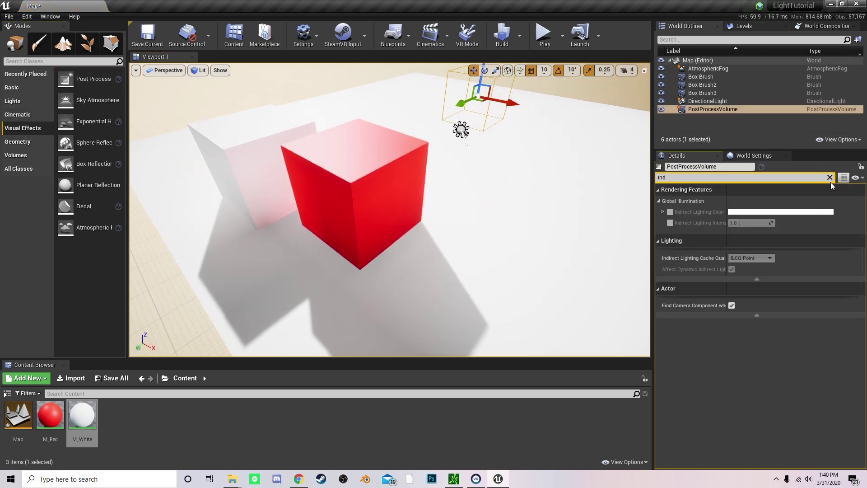
{"action": "left_click", "coordinate": [829, 177]}
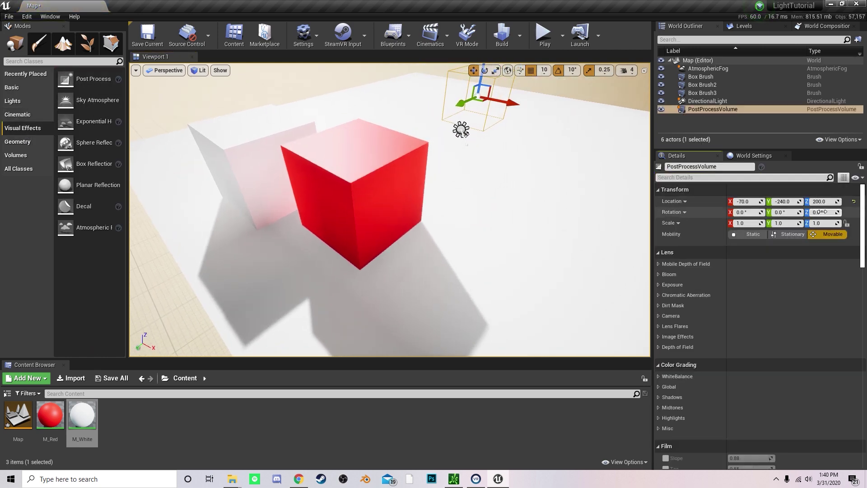
{"action": "left_click", "coordinate": [852, 201]}
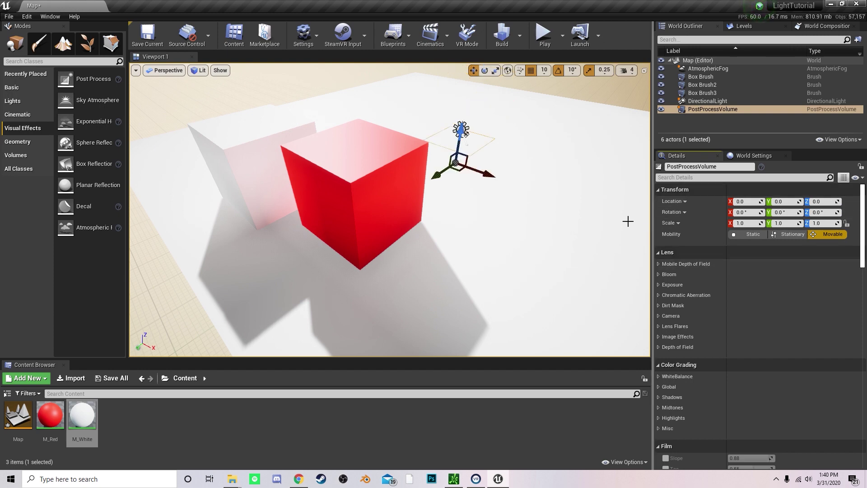
- Turn on Infinite Extent (Unbound) for the PostProcessVolume
{"action": "scroll", "coordinate": [711, 283], "scroll_direction": "down", "scroll_amount": 15}
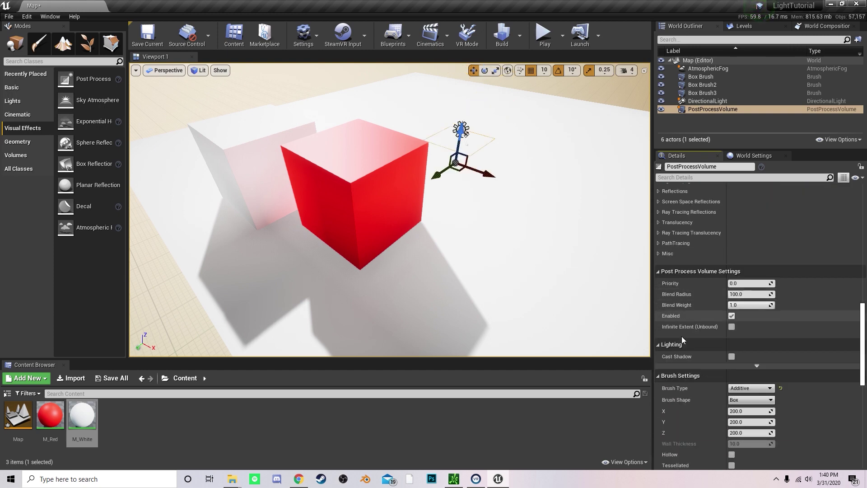
{"action": "scroll", "coordinate": [681, 336], "scroll_direction": "down", "scroll_amount": 1}
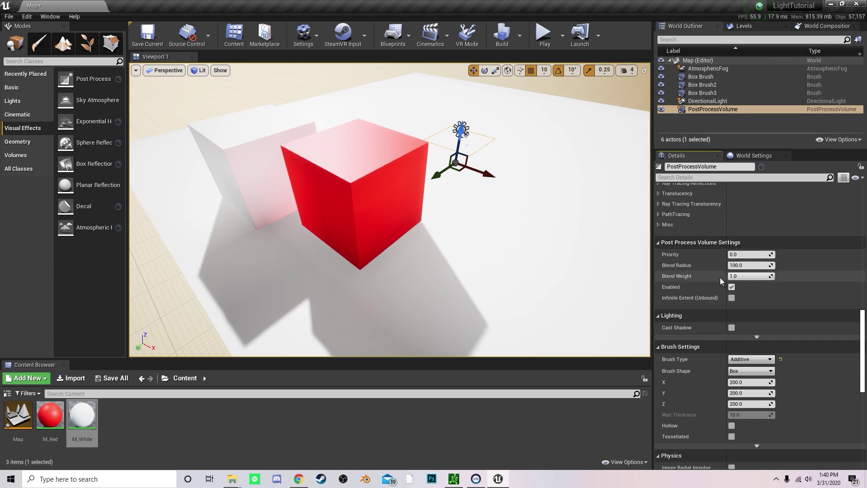
{"action": "left_click", "coordinate": [732, 298]}
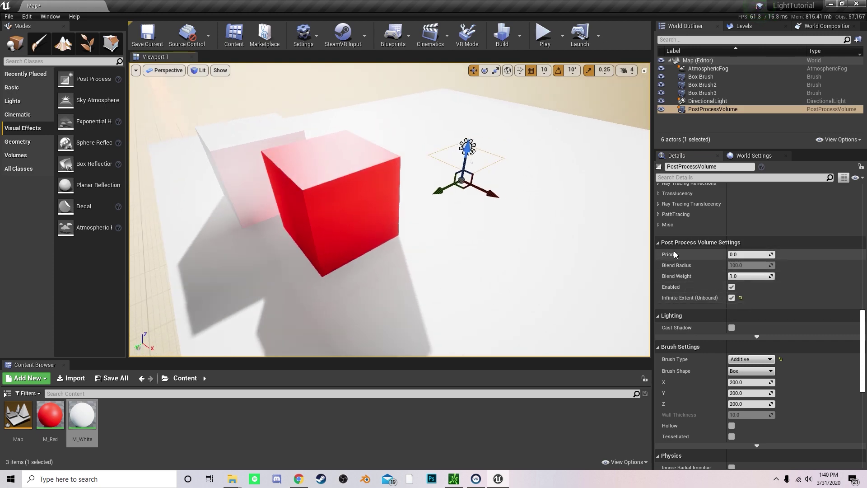
- Enable the PostProcessVolume's non-advanced Light Propagation Volume overrides, from Intensity and Size to the occlusion intensities and exponents
{"action": "scroll", "coordinate": [705, 267], "scroll_direction": "up", "scroll_amount": 5}
{"action": "scroll", "coordinate": [686, 271], "scroll_direction": "up", "scroll_amount": 1}
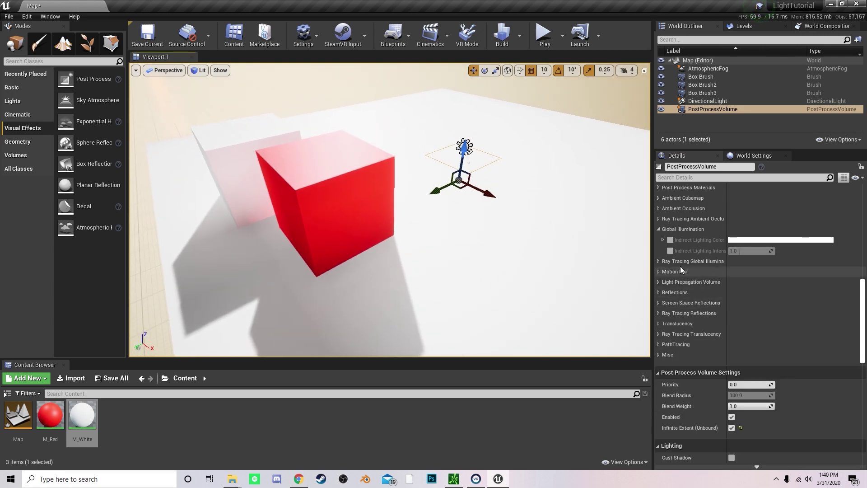
{"action": "left_click", "coordinate": [658, 230]}
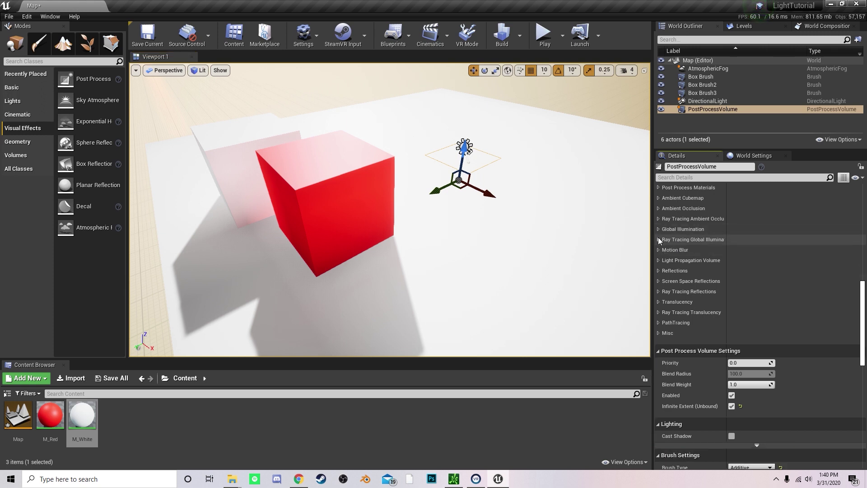
{"action": "scroll", "coordinate": [672, 210], "scroll_direction": "down", "scroll_amount": 1}
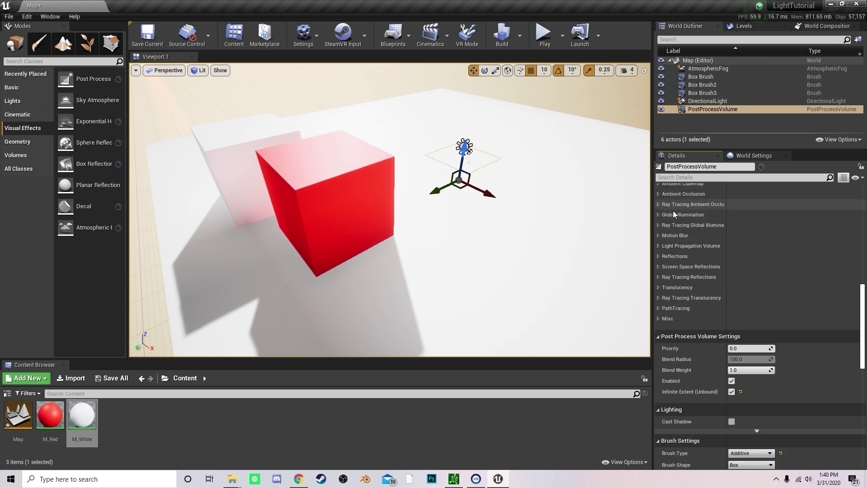
{"action": "scroll", "coordinate": [672, 211], "scroll_direction": "up", "scroll_amount": 2}
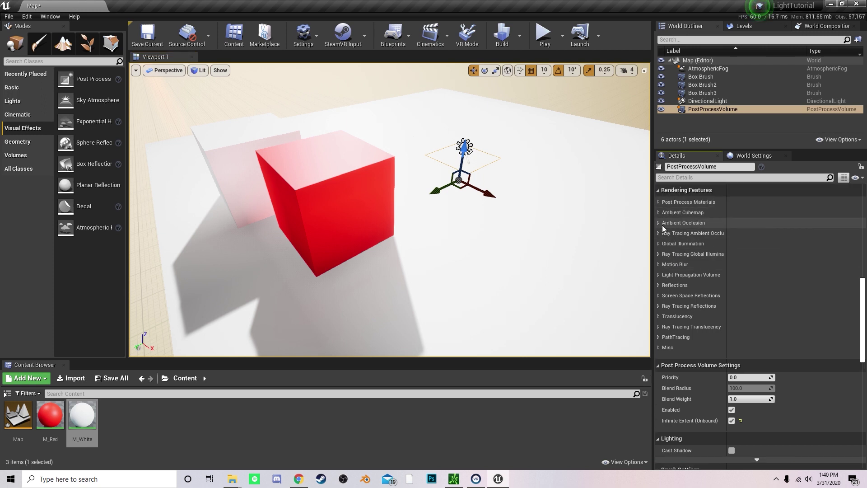
{"action": "left_click", "coordinate": [658, 275]}
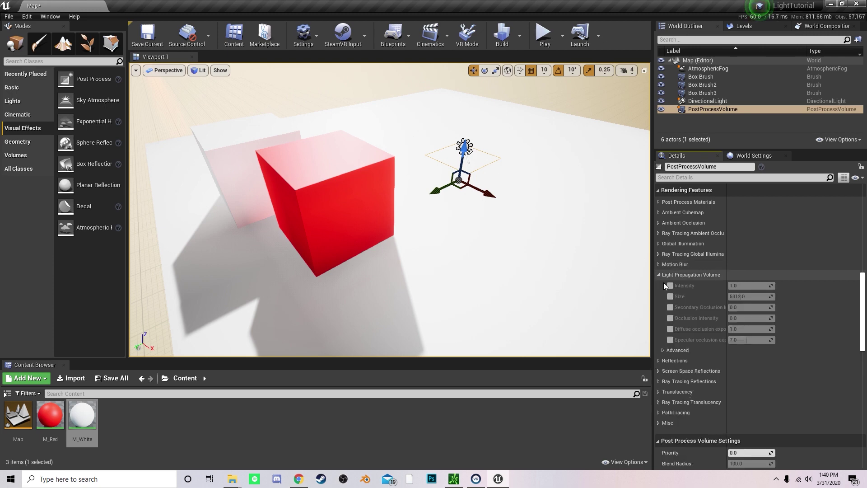
{"action": "left_click", "coordinate": [670, 318]}
{"action": "left_click", "coordinate": [670, 329]}
{"action": "left_click", "coordinate": [670, 340]}
{"action": "left_click", "coordinate": [662, 350]}
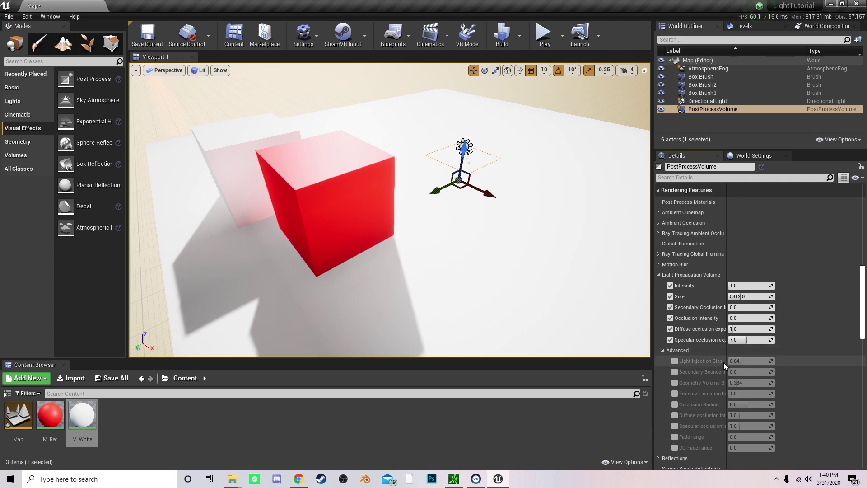
{"action": "left_click", "coordinate": [663, 351]}
- Try raising the Light Propagation Volume Intensity to about 6.9, then reset it to its default
{"action": "mouse_move", "coordinate": [564, 253]}
{"action": "right_mouse_down"}
{"action": "mouse_move", "coordinate": [511, 253]}
{"action": "mouse_move", "coordinate": [561, 246]}
{"action": "right_mouse_up"}
{"action": "key", "text": "s"}
{"action": "left_click_drag", "start_coordinate": [735, 287], "coordinate": [745, 287]}
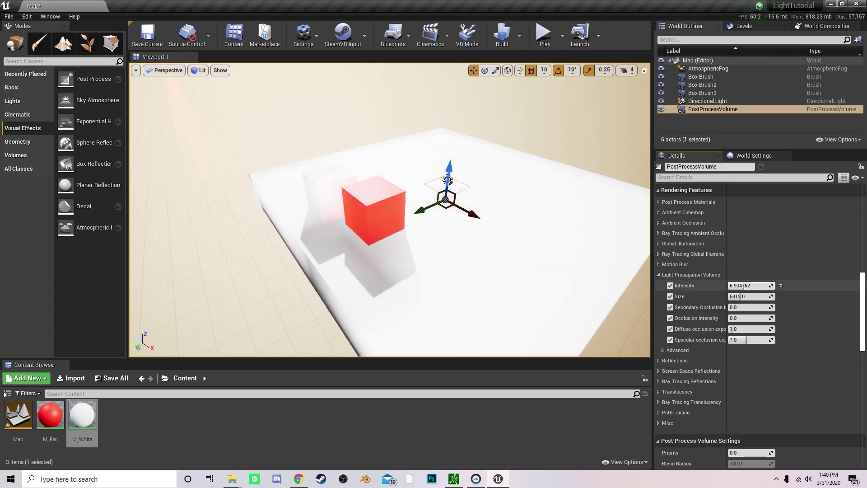
{"action": "left_click", "coordinate": [780, 285]}
- Clear the selection and view the floor and boxes from increasing distances to examine where light propagation cuts off
{"action": "key", "text": "s"}
{"action": "right_click_drag", "start_coordinate": [544, 246], "coordinate": [540, 240]}
{"action": "key", "text": "s"}
{"action": "left_click", "coordinate": [541, 243]}
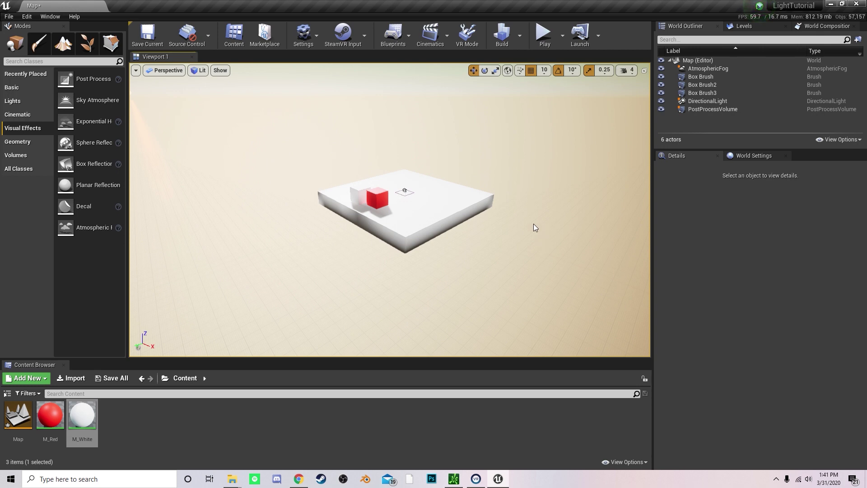
{"action": "mouse_move", "coordinate": [530, 224]}
{"action": "left_mouse_down"}
{"action": "mouse_move", "coordinate": [519, 235]}
{"action": "mouse_move", "coordinate": [530, 224]}
{"action": "left_mouse_up"}
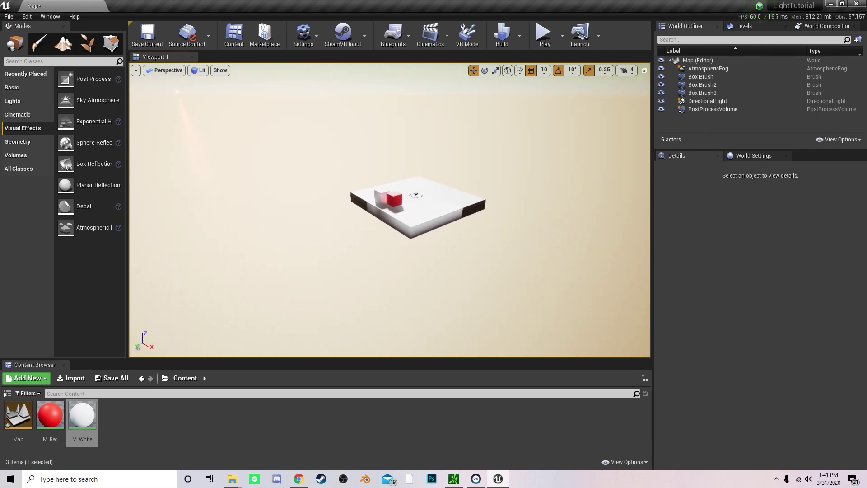
{"action": "scroll", "coordinate": [415, 197], "scroll_direction": "down", "scroll_amount": 1}
{"action": "scroll", "coordinate": [414, 197], "scroll_direction": "up", "scroll_amount": 1}
{"action": "scroll", "coordinate": [414, 197], "scroll_direction": "down", "scroll_amount": 1}
- Set the PostProcessVolume's Light Propagation Volume Size to 20000 and check the boxes up close
{"action": "left_click", "coordinate": [715, 110]}
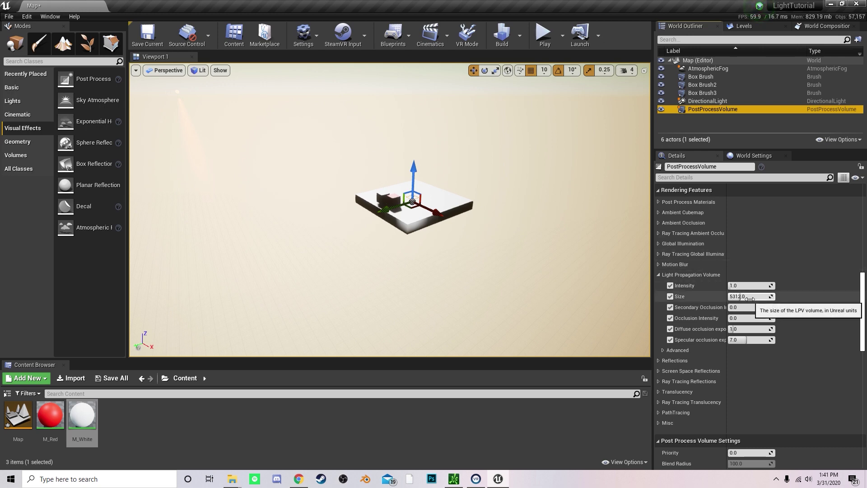
{"action": "left_click_drag", "start_coordinate": [750, 299], "coordinate": [774, 299]}
{"action": "right_click_drag", "start_coordinate": [451, 210], "coordinate": [464, 260]}
{"action": "key", "text": "w"}
{"action": "key", "text": "w"}
{"action": "key", "text": "s"}
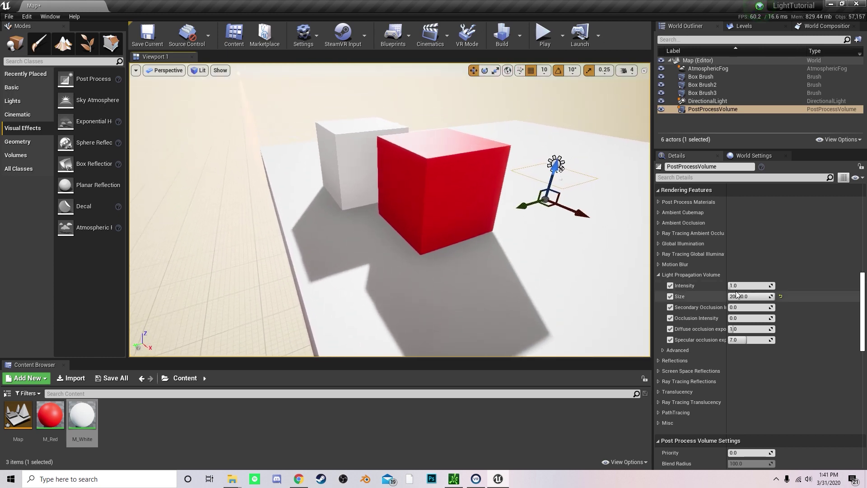
- Try Light Propagation Volume Intensity values of 1.5, 2 and 20 to compare the lighting, then reset the Intensity
{"action": "left_click", "coordinate": [740, 286]}
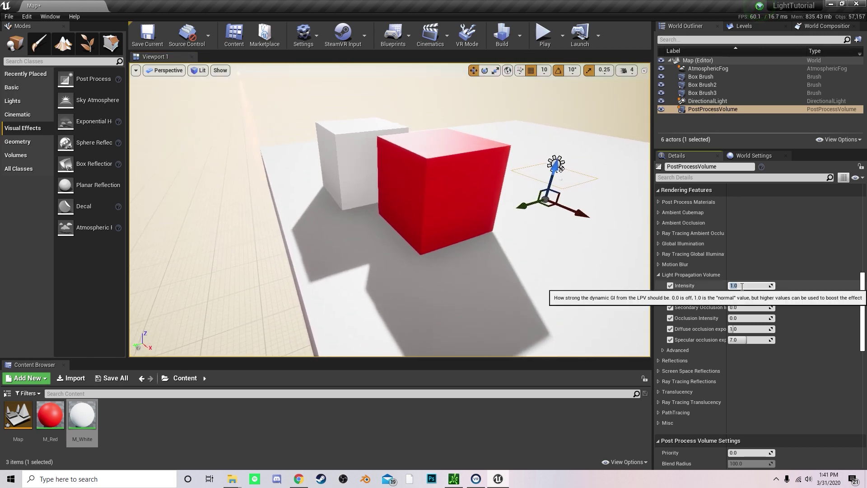
{"action": "type", "text": "1.5"}
{"action": "key", "text": "Return"}
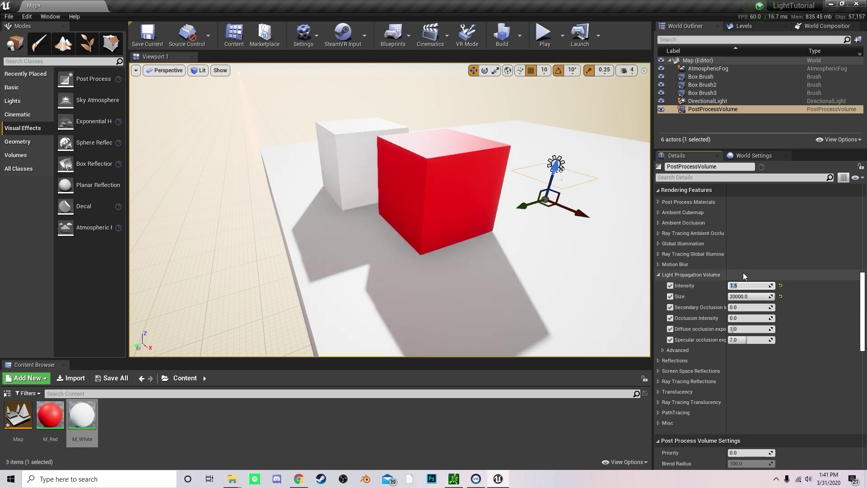
{"action": "type", "text": "2"}
{"action": "key", "text": "Return"}
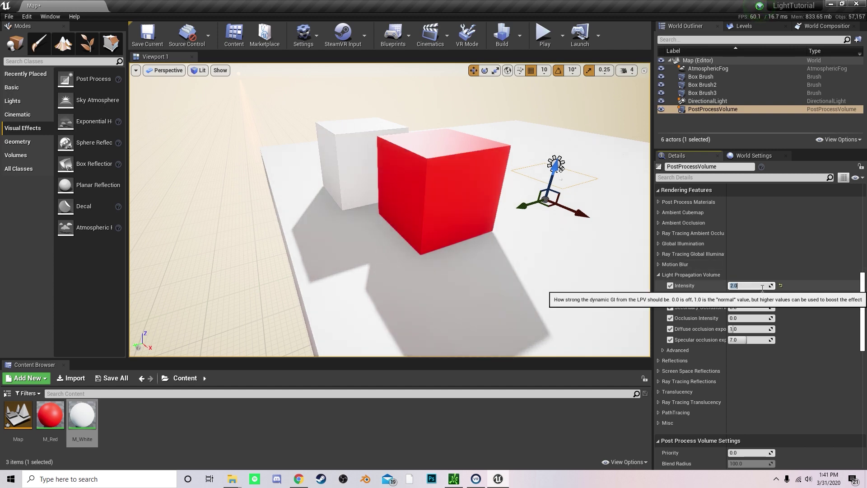
{"action": "left_click", "coordinate": [808, 280]}
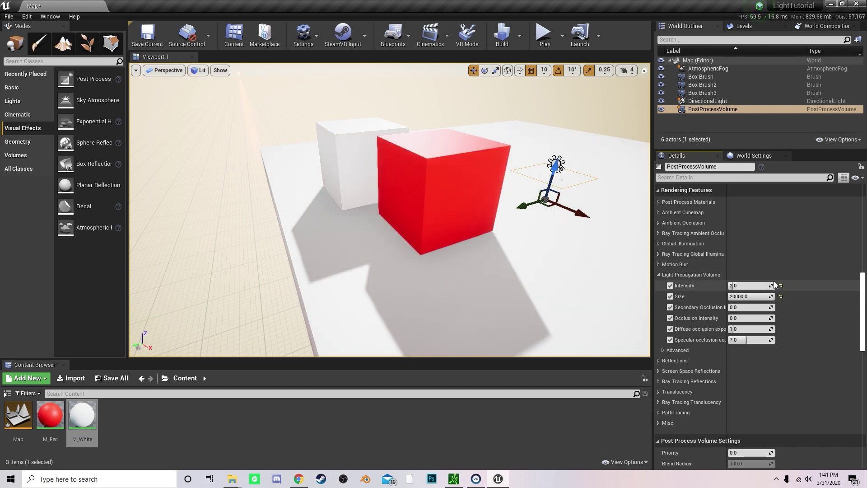
{"action": "type", "text": "0"}
{"action": "key", "text": "Return"}
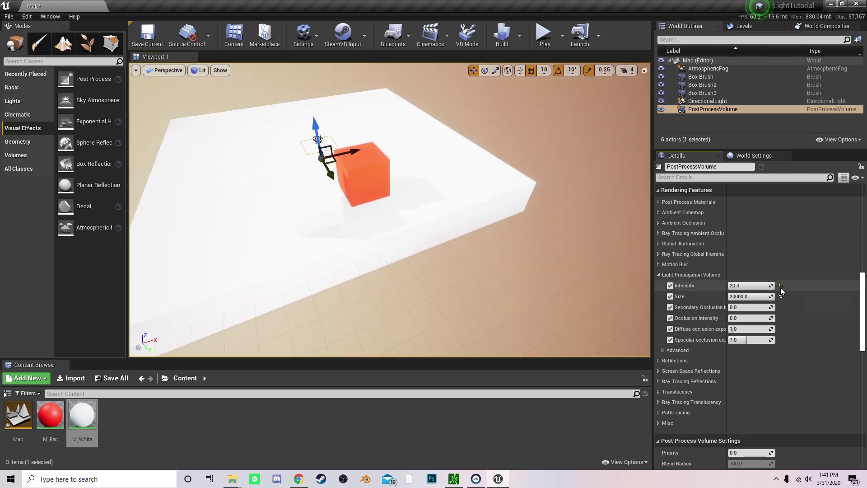
{"action": "left_click", "coordinate": [780, 285]}
- Set the Light Propagation Volume Intensity to 2
{"action": "left_click", "coordinate": [762, 285]}
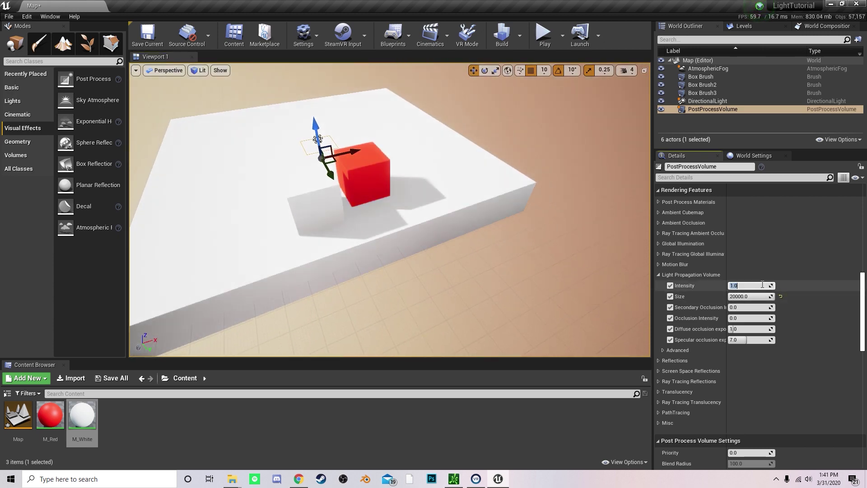
{"action": "type", "text": "2"}
{"action": "key", "text": "Return"}
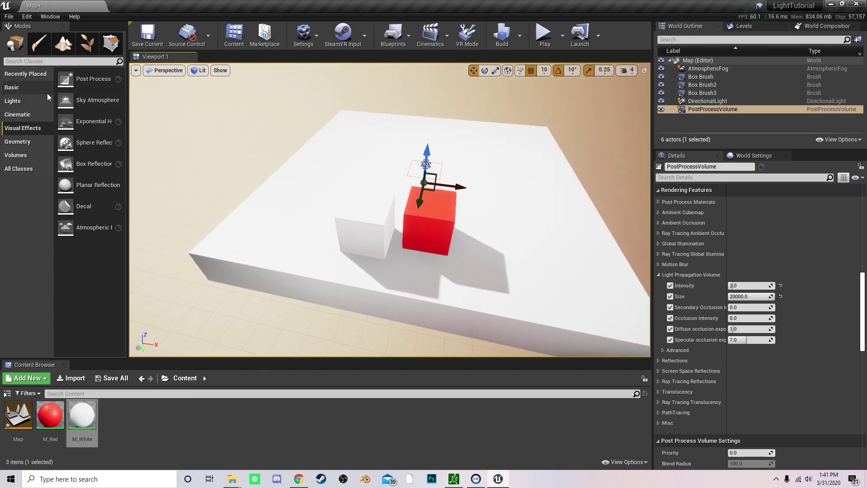
- Try raising the Light Propagation Volume Occlusion Intensity, reset it and view the boxes from another angle
{"action": "left_click_drag", "start_coordinate": [737, 320], "coordinate": [743, 318]}
{"action": "left_click", "coordinate": [781, 317]}
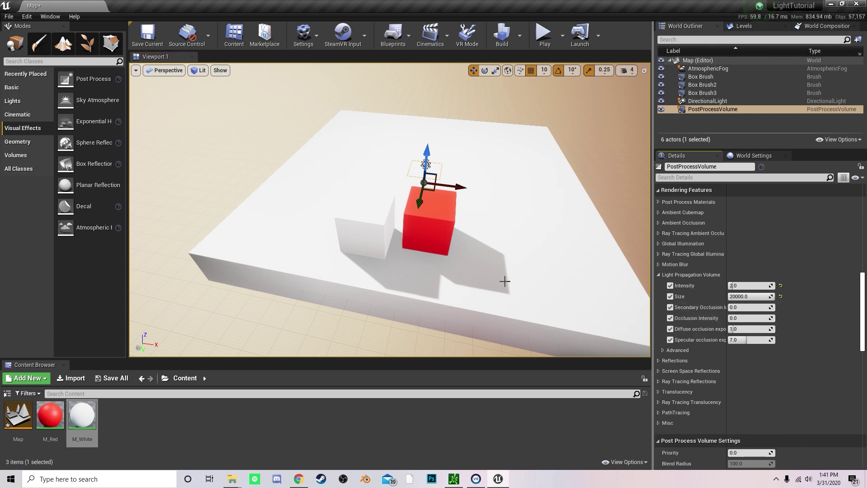
{"action": "right_click_drag", "start_coordinate": [351, 188], "coordinate": [488, 193]}
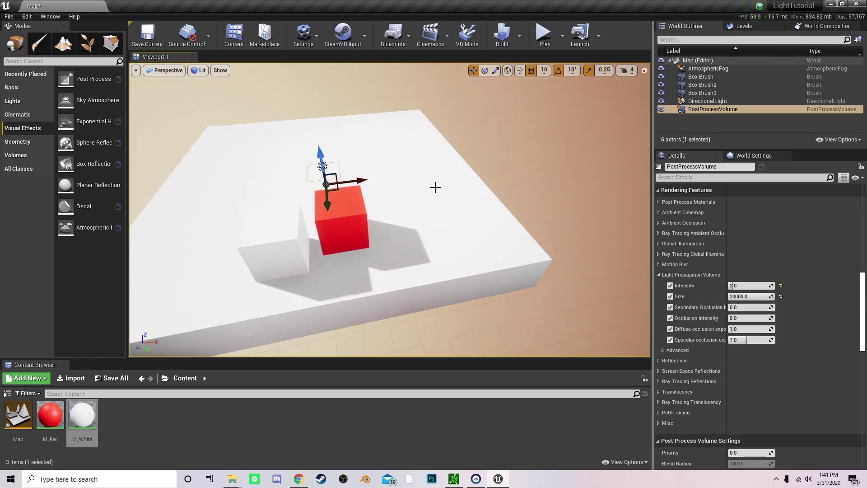
{"action": "scroll", "coordinate": [424, 194], "scroll_direction": "up", "scroll_amount": 4}
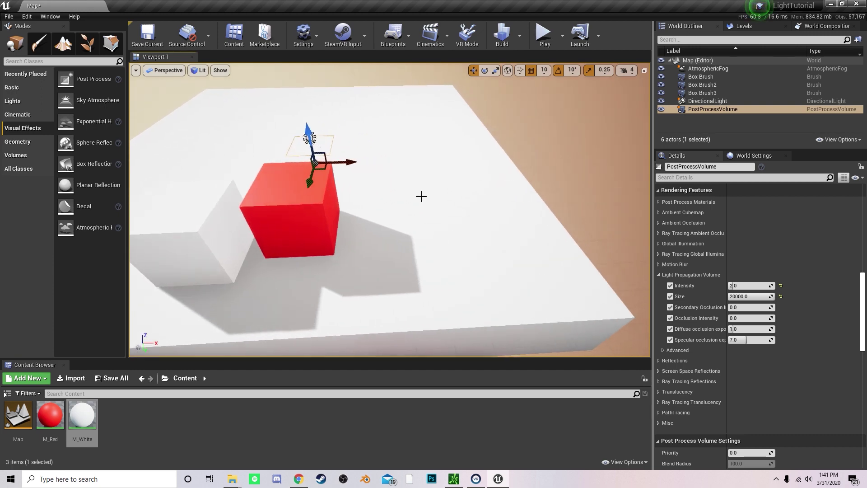
- Add a large Box geometry brush with the M_Red material beside the floor, rotate the DirectionalLight and clear the selection
{"action": "left_click", "coordinate": [17, 142]}
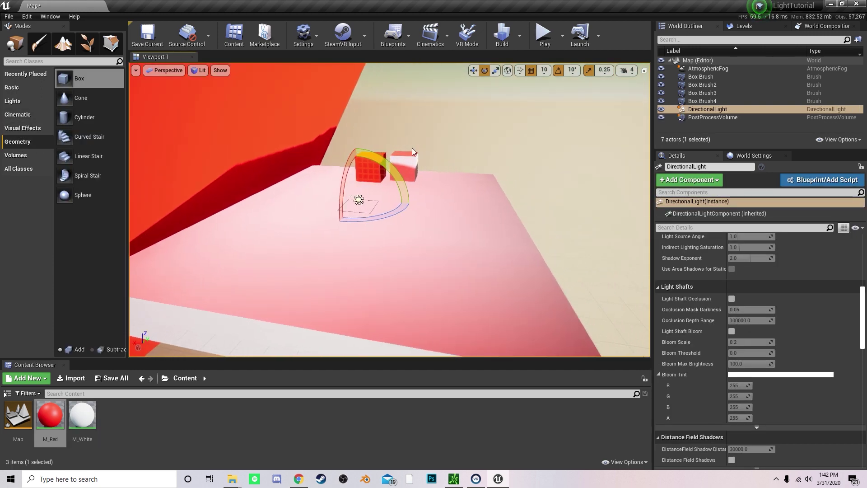
{"action": "left_click_drag", "start_coordinate": [379, 154], "coordinate": [441, 167]}
{"action": "left_click_drag", "start_coordinate": [384, 155], "coordinate": [425, 137]}
{"action": "right_click_drag", "start_coordinate": [426, 138], "coordinate": [426, 180]}
{"action": "left_click", "coordinate": [526, 149]}
- Examine the red light bounced from the large red wall onto the white floor and boxes from several angles
{"action": "mouse_move", "coordinate": [526, 149]}
{"action": "right_mouse_down"}
{"action": "mouse_move", "coordinate": [633, 72]}
{"action": "mouse_move", "coordinate": [497, 190]}
{"action": "mouse_move", "coordinate": [509, 159]}
{"action": "mouse_move", "coordinate": [431, 275]}
{"action": "mouse_move", "coordinate": [406, 293]}
{"action": "mouse_move", "coordinate": [289, 257]}
{"action": "mouse_move", "coordinate": [361, 289]}
{"action": "mouse_move", "coordinate": [425, 235]}
{"action": "right_mouse_up"}
{"action": "key", "text": "w"}
{"action": "key", "text": "d"}
{"action": "key", "text": "a"}
{"action": "left_click", "coordinate": [439, 99]}
{"action": "key", "text": "s"}
{"action": "mouse_move", "coordinate": [439, 99]}
{"action": "right_mouse_down"}
{"action": "mouse_move", "coordinate": [370, 203]}
{"action": "mouse_move", "coordinate": [339, 217]}
{"action": "mouse_move", "coordinate": [307, 217]}
{"action": "mouse_move", "coordinate": [288, 130]}
{"action": "right_mouse_up"}
{"action": "key", "text": "s"}
{"action": "key", "text": "Escape"}
{"action": "key", "text": "d"}
{"action": "key", "text": "a"}
{"action": "right_click_drag", "start_coordinate": [407, 144], "coordinate": [641, 109]}
{"action": "key", "text": "w"}
{"action": "right_click_drag", "start_coordinate": [361, 161], "coordinate": [360, 161]}
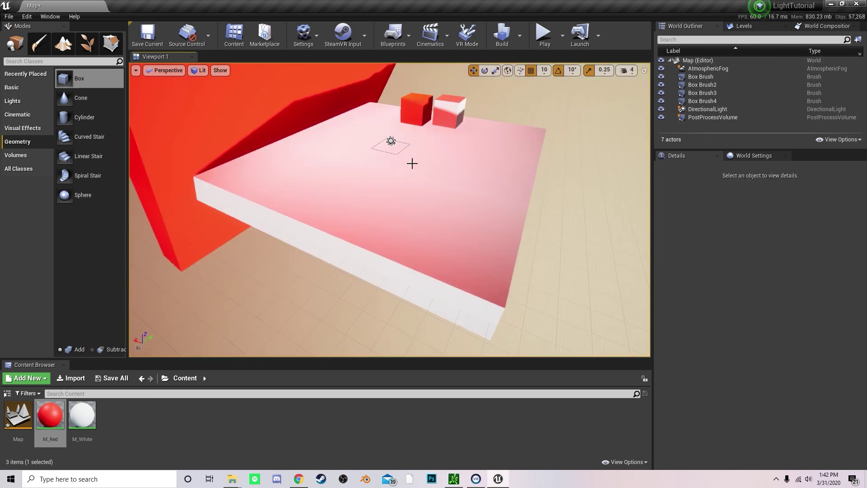
{"action": "right_click_drag", "start_coordinate": [413, 162], "coordinate": [407, 171]}
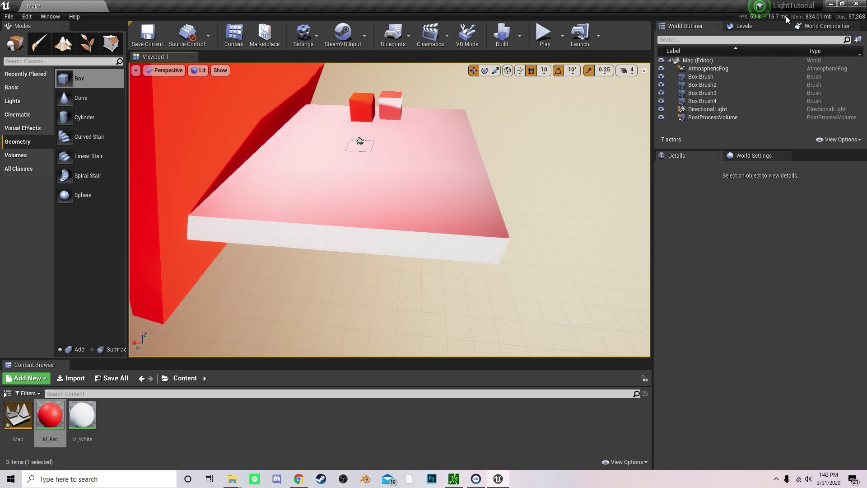
- Close the Unreal Editor and return to the desktop
{"action": "left_click", "coordinate": [856, 4]}
{"action": "left_click", "coordinate": [490, 320]}
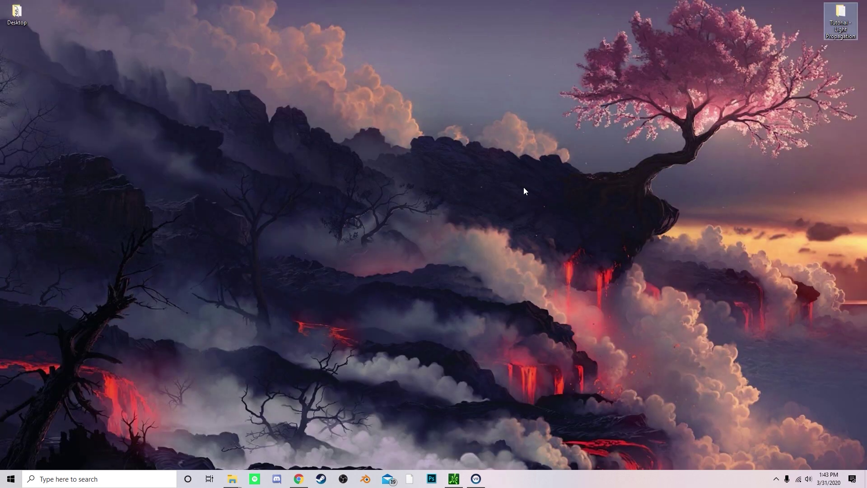